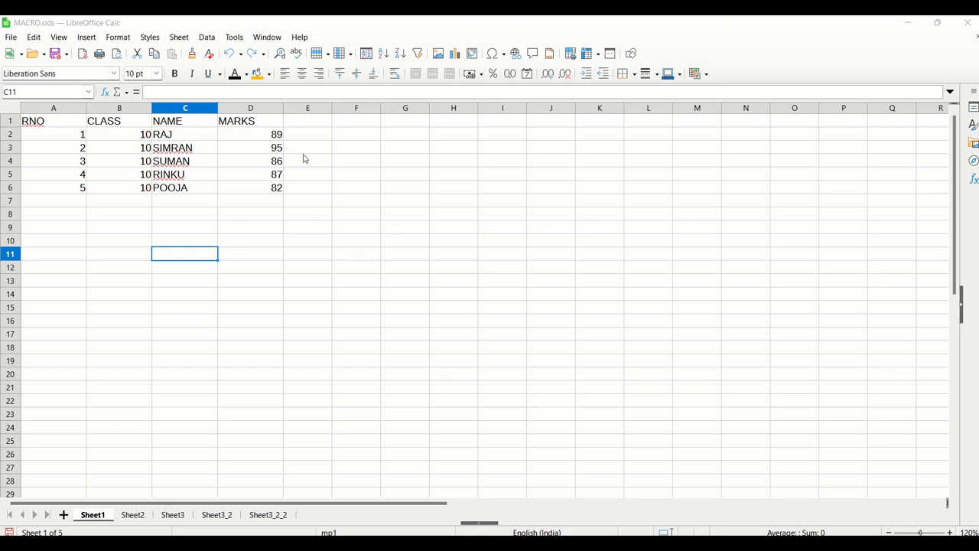
- Look through the contents of Sheet2, Sheet3, Sheet3_2 and Sheet3_2_2
left_click(134, 515)
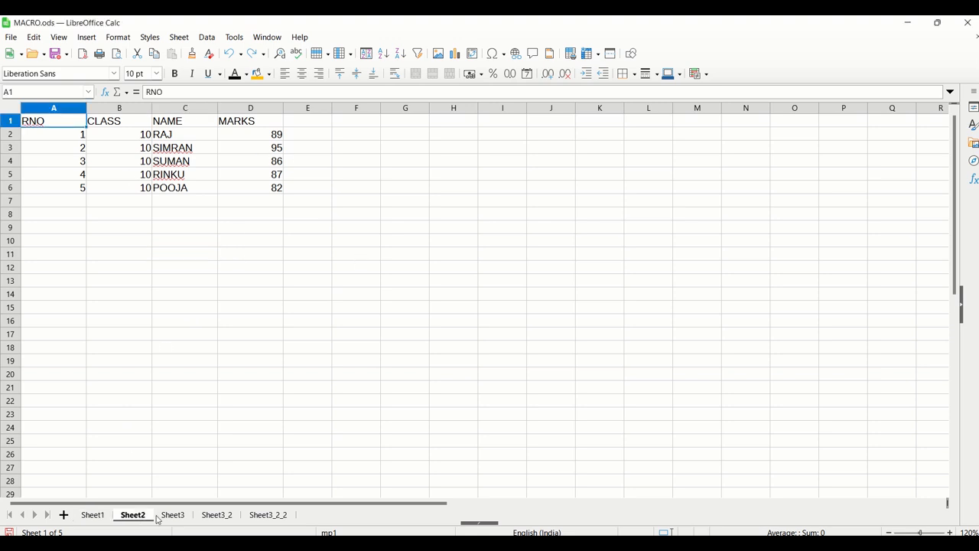
left_click(164, 517)
left_click(215, 517)
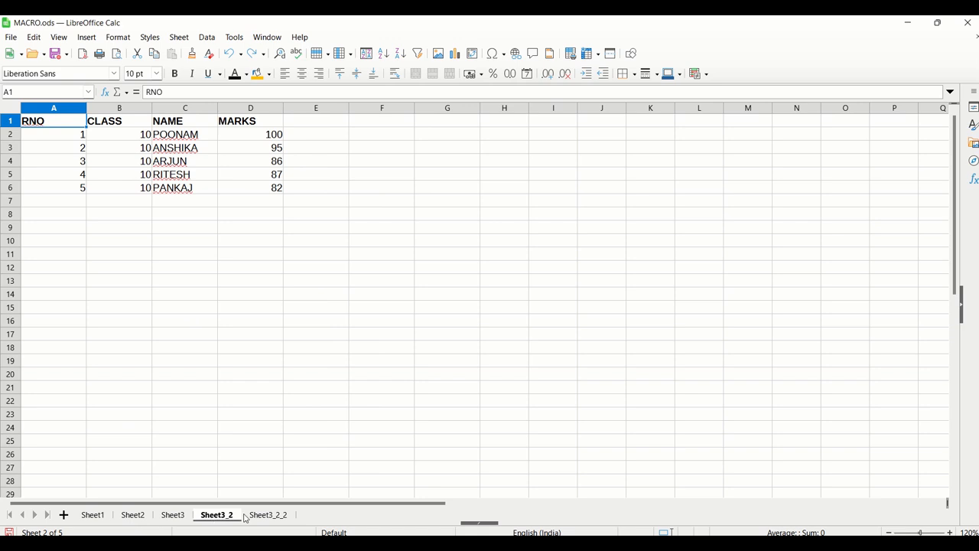
left_click(252, 516)
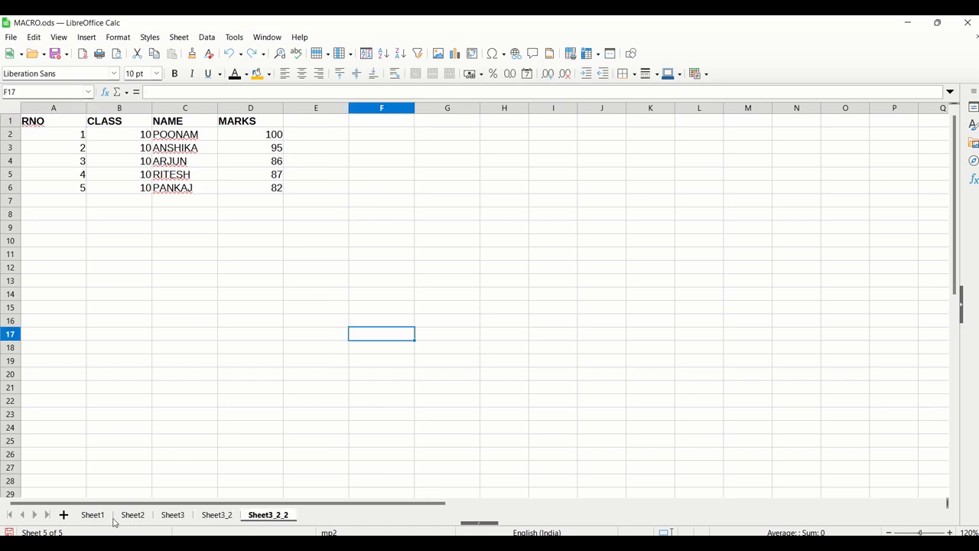
- Add two blank sheets at the end of the workbook and return to Sheet1
left_click(64, 515)
left_click(64, 515)
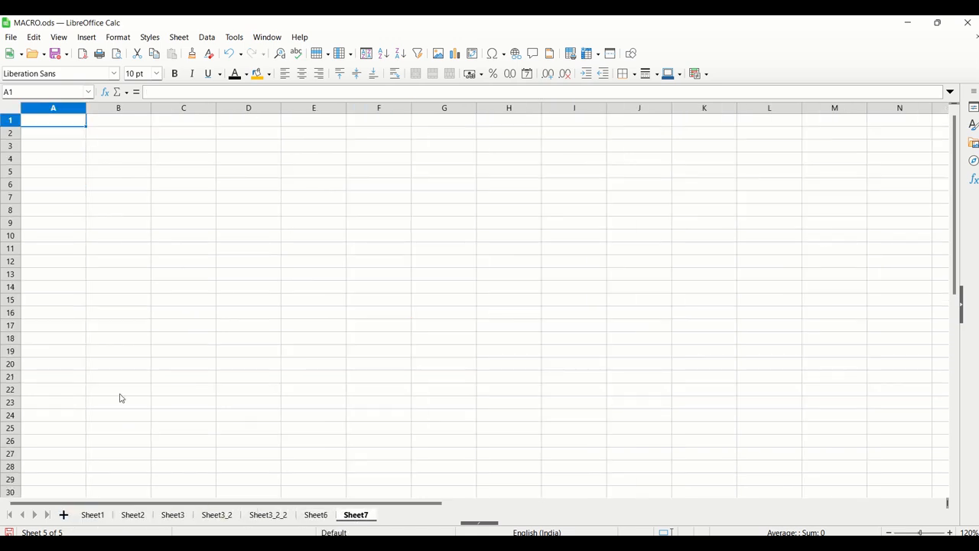
left_click(87, 515)
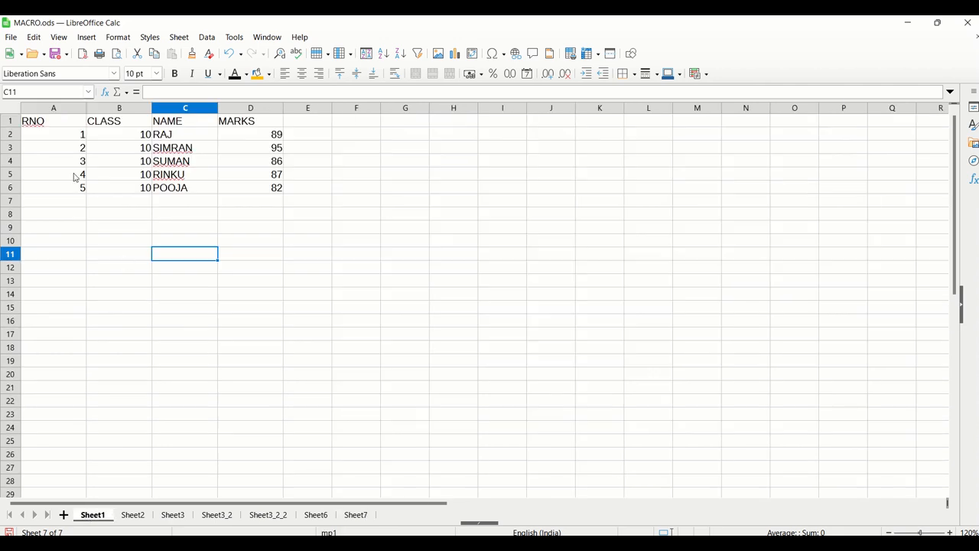
- Fill the table range A1:D6 on Sheet1 with a yellow background
left_click_drag(68, 124, 244, 191)
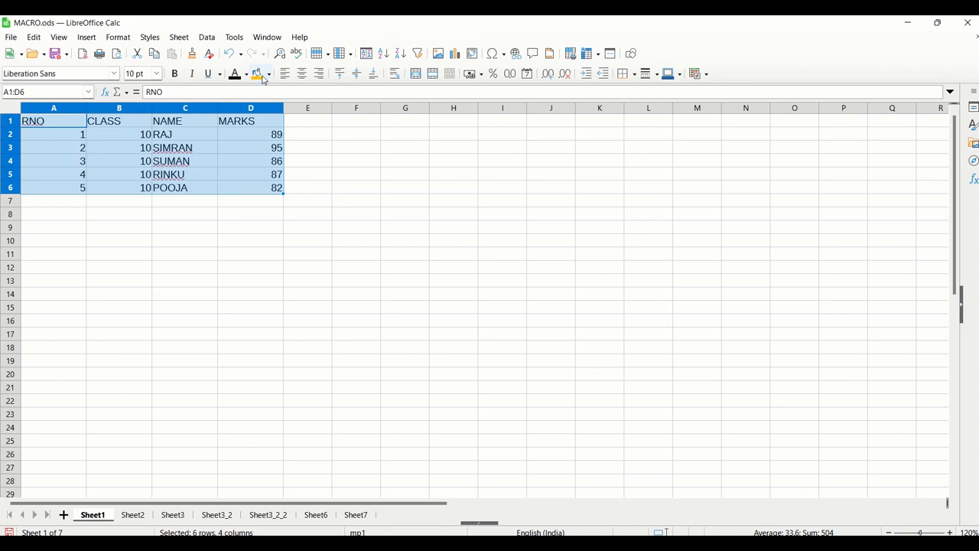
left_click(269, 74)
left_click(258, 156)
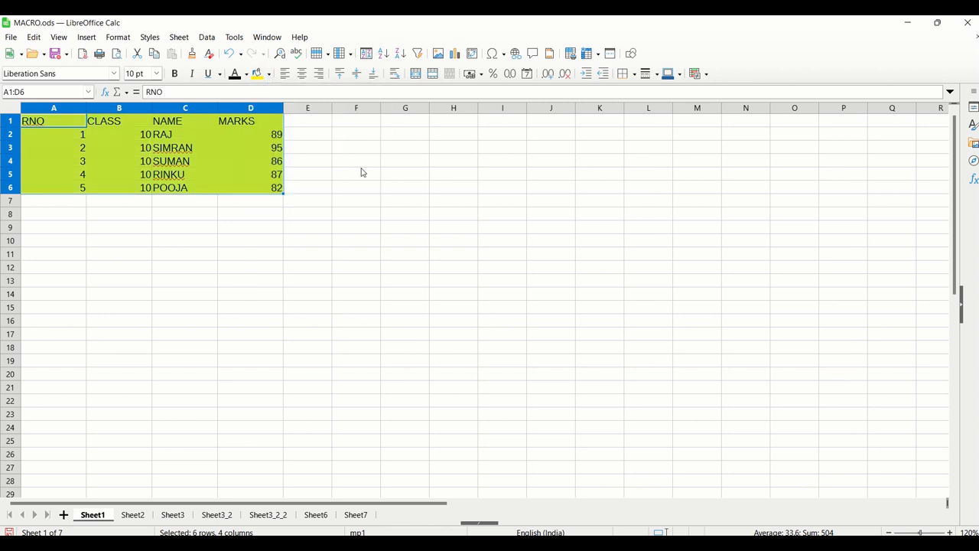
left_click(448, 174)
- Apply the outer border and all inner lines to A1:D6 and center its contents horizontally
left_click_drag(67, 125, 271, 192)
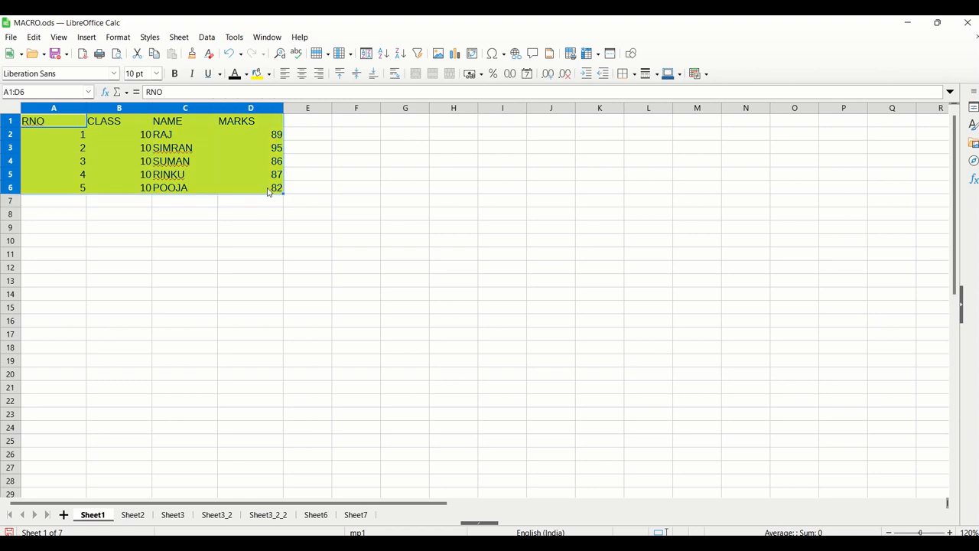
left_click(631, 74)
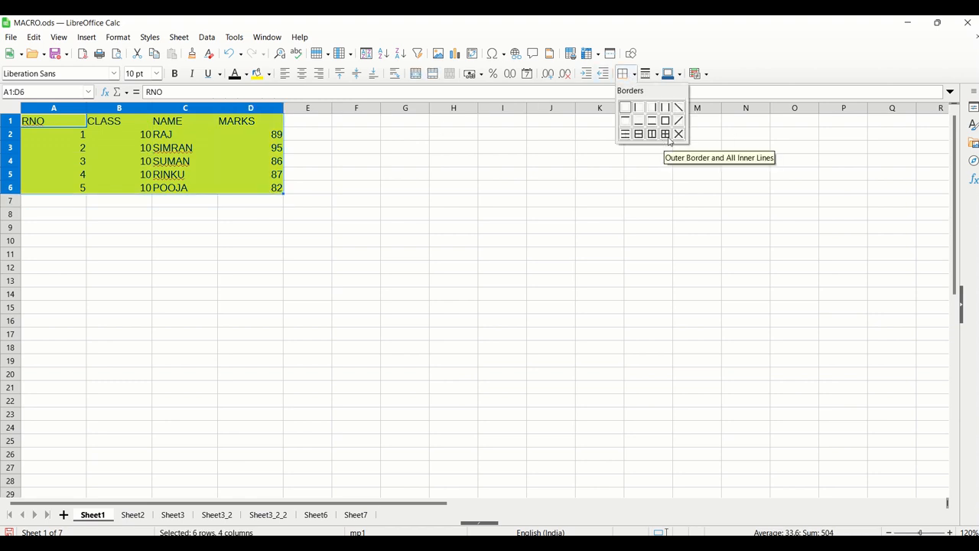
left_click(665, 138)
left_click(302, 74)
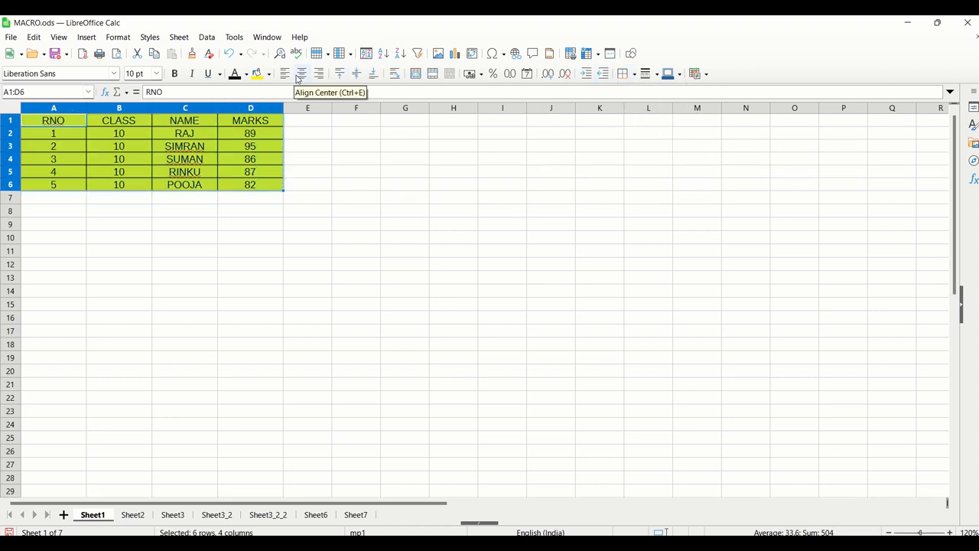
left_click(354, 199)
- Give the header row A1:D1 a lime background and make its text bold
left_click_drag(54, 122, 247, 127)
left_click(268, 74)
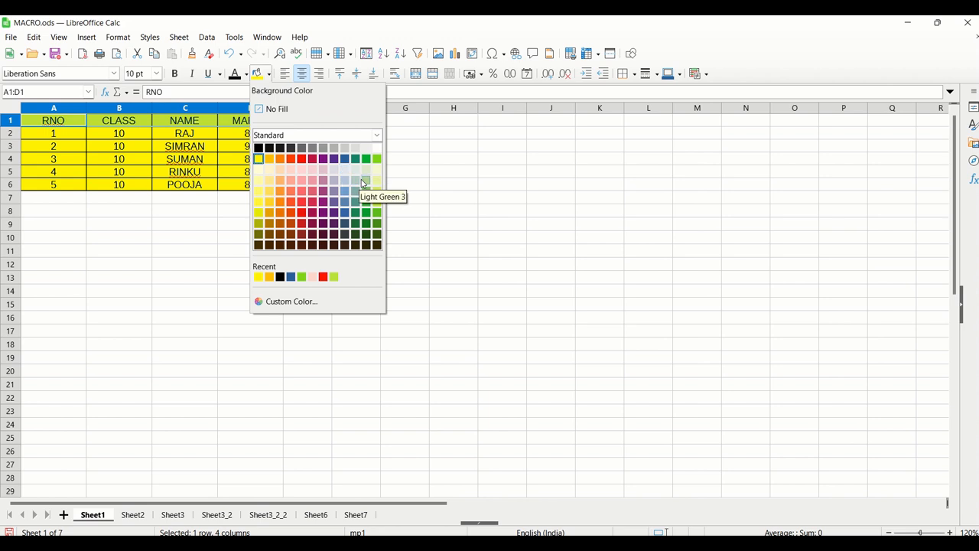
left_click(376, 159)
left_click(457, 185)
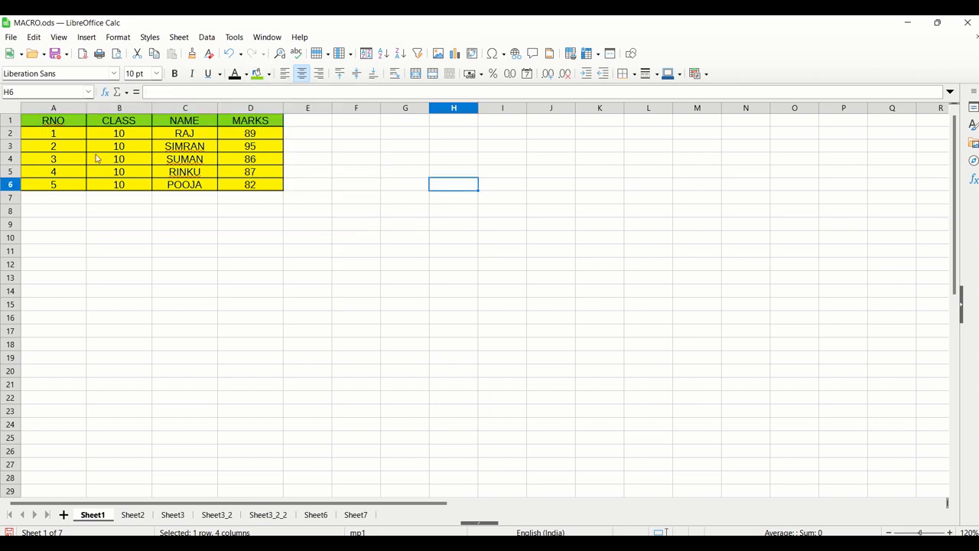
left_click_drag(38, 124, 223, 125)
left_click(175, 73)
- Make the text in the data rows A2:D6 bold and red
left_click(45, 134)
left_click_drag(61, 139, 226, 187)
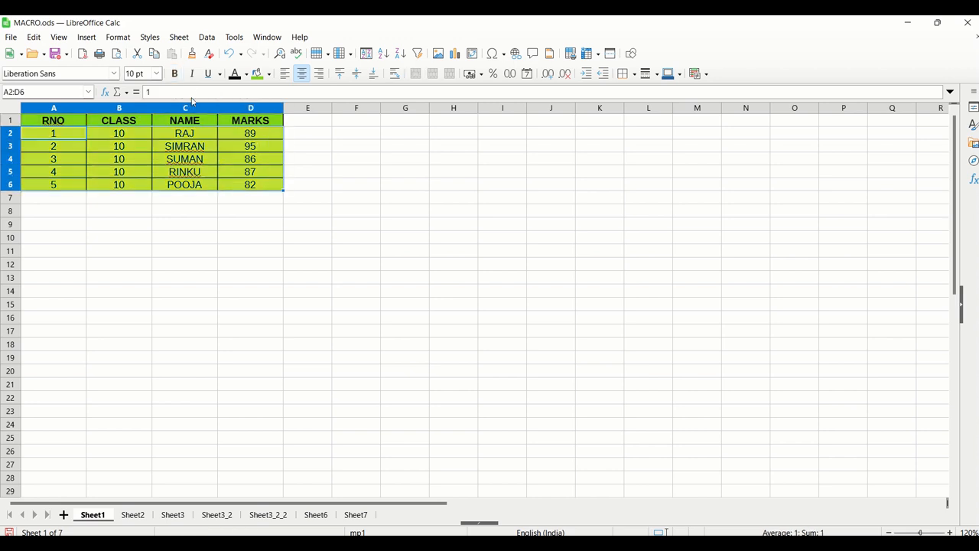
left_click(246, 75)
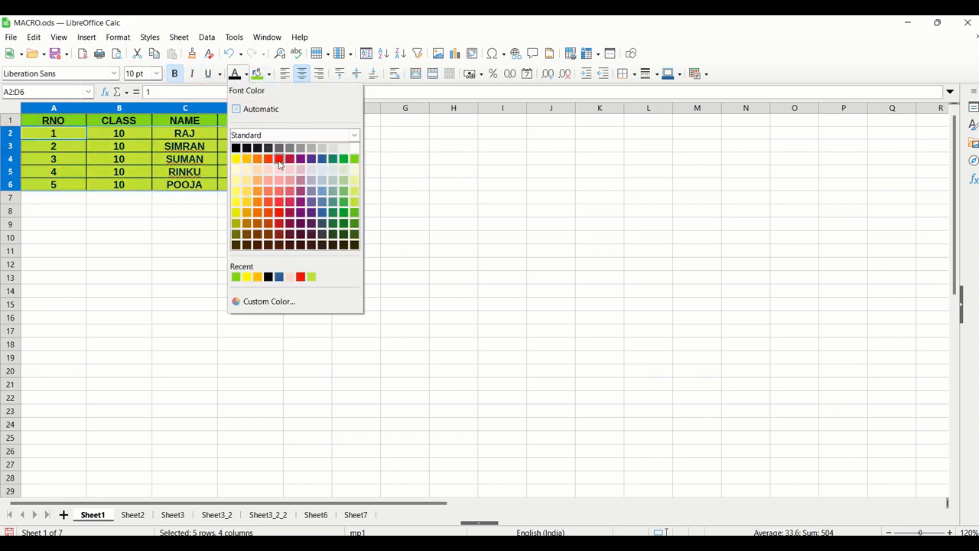
left_click(279, 212)
left_click(405, 211)
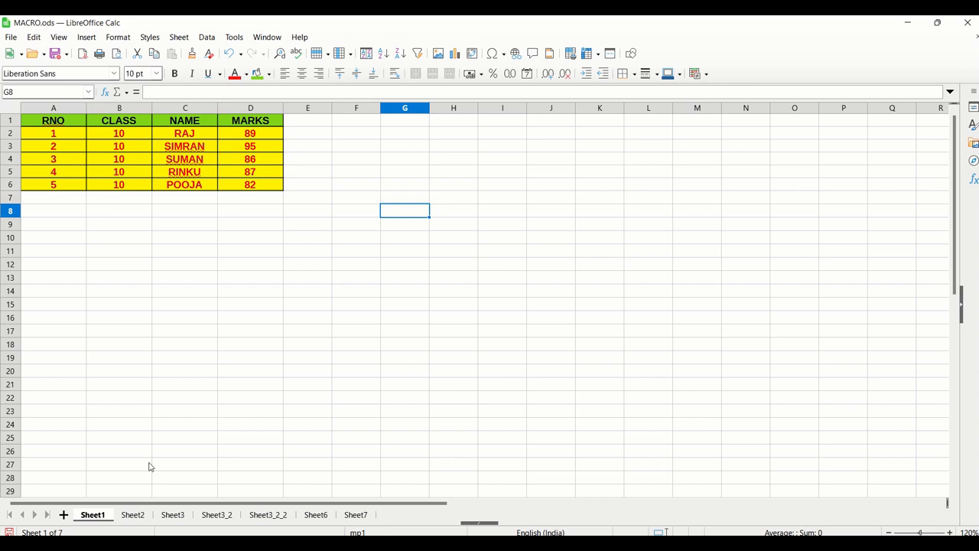
- Compare the unformatted tables on Sheet2, Sheet3 and Sheet3_2 with the formatted one on Sheet1
left_click(134, 515)
left_click(173, 515)
left_click(215, 515)
left_click(135, 515)
left_click(94, 515)
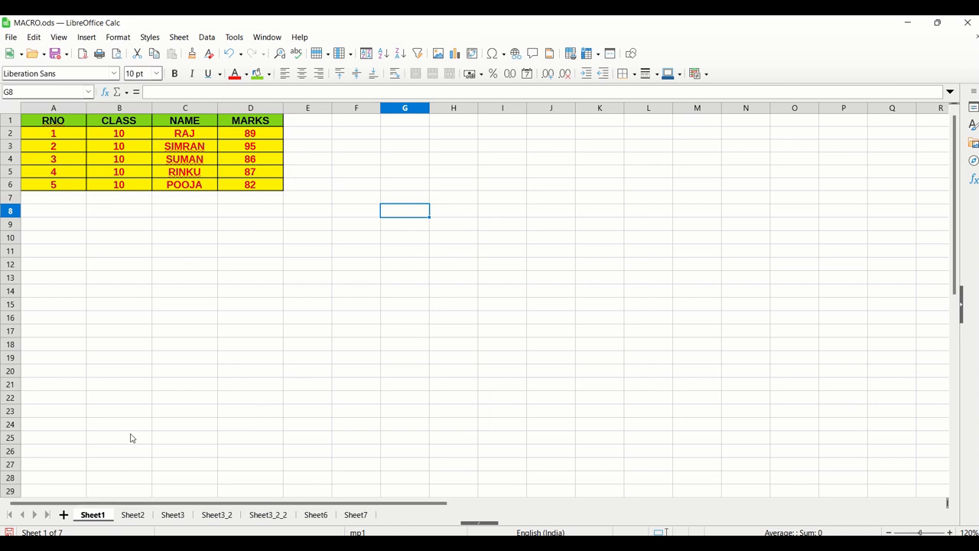
- Clear all direct formatting from the table range A1:D6 on Sheet1
left_click(157, 386)
left_click_drag(49, 120, 275, 186)
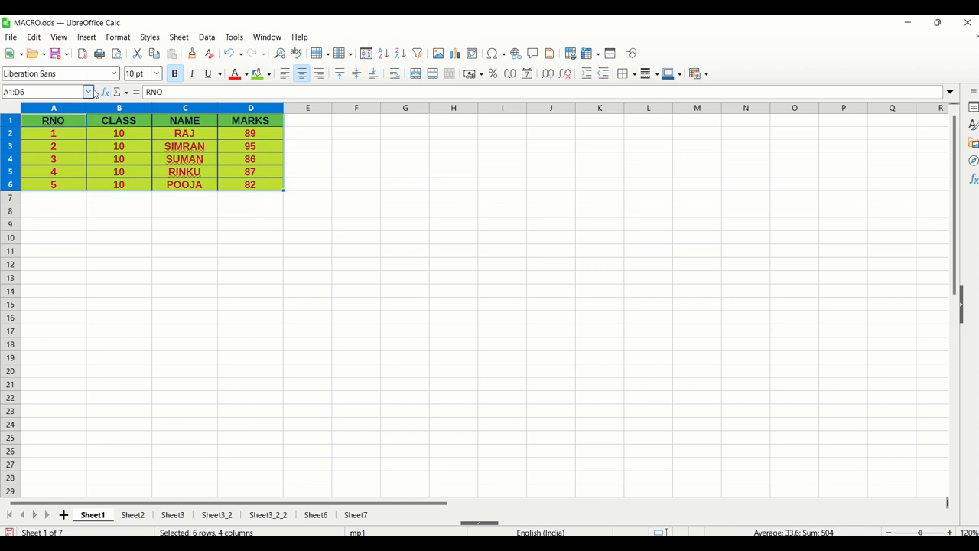
left_click(119, 76)
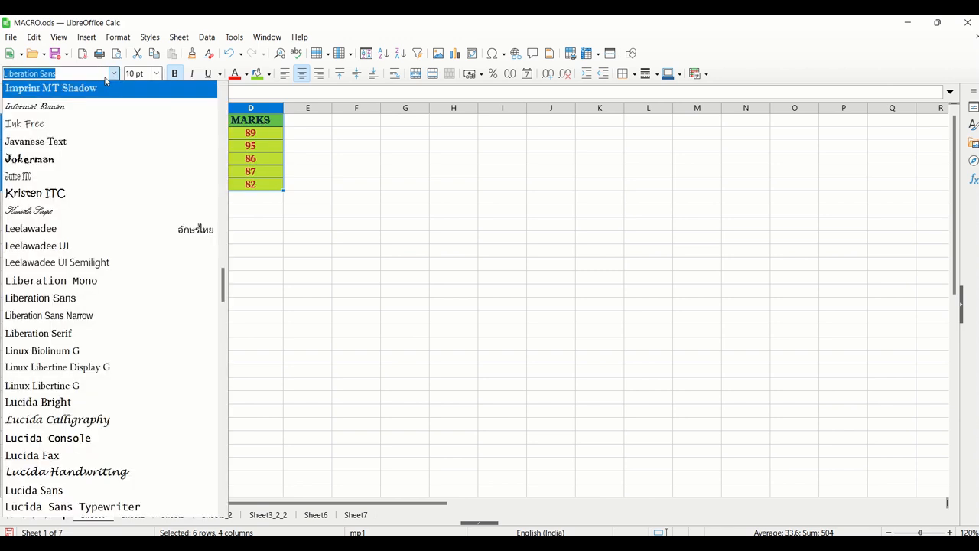
left_click(251, 175)
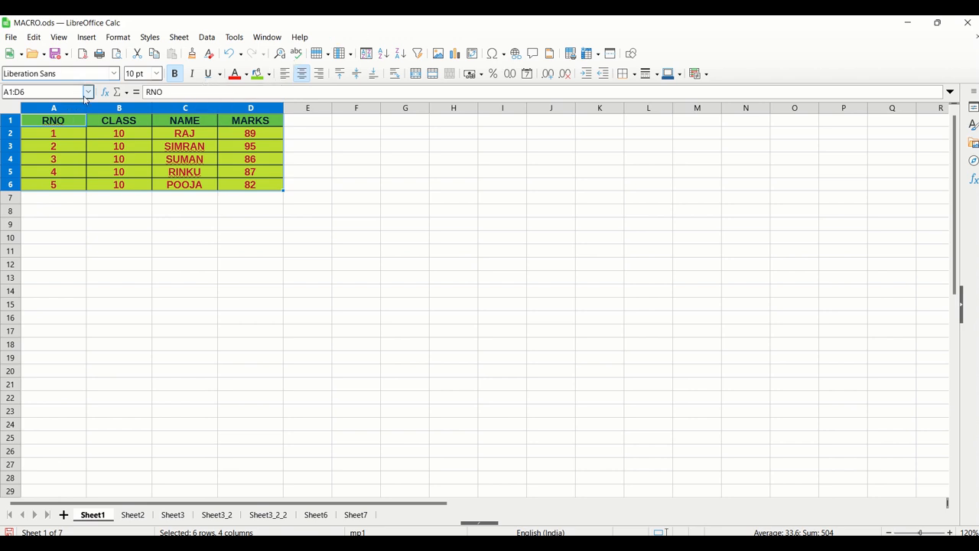
left_click(31, 92)
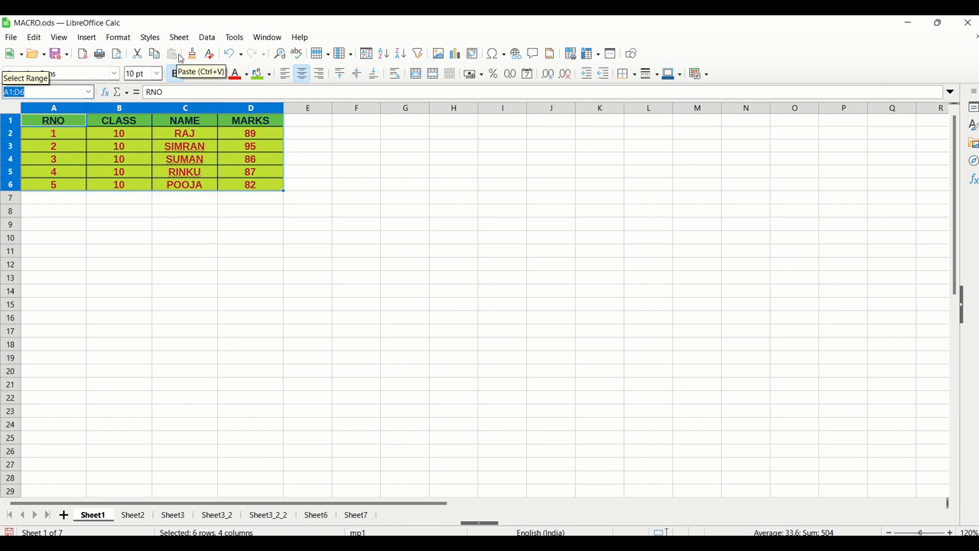
left_click(209, 54)
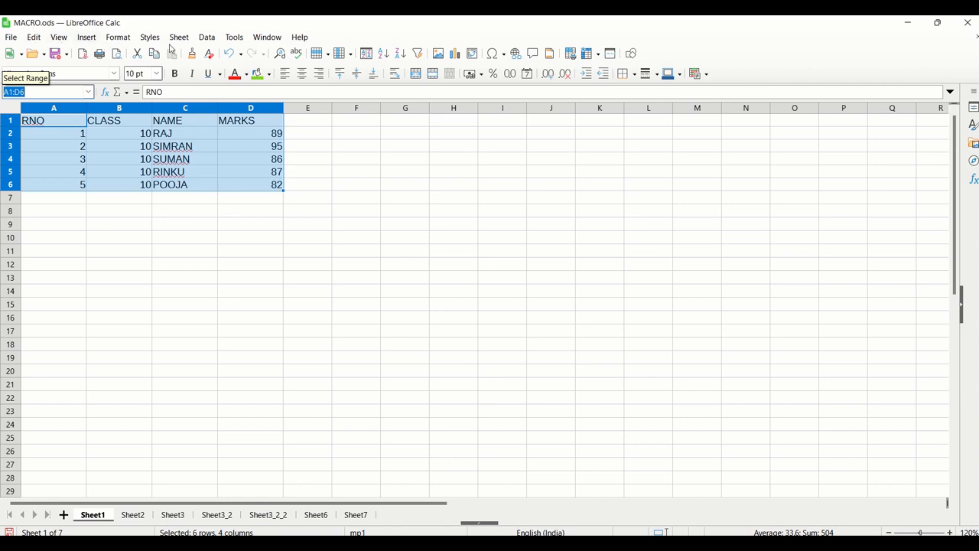
- Start recording a macro
left_click(237, 42)
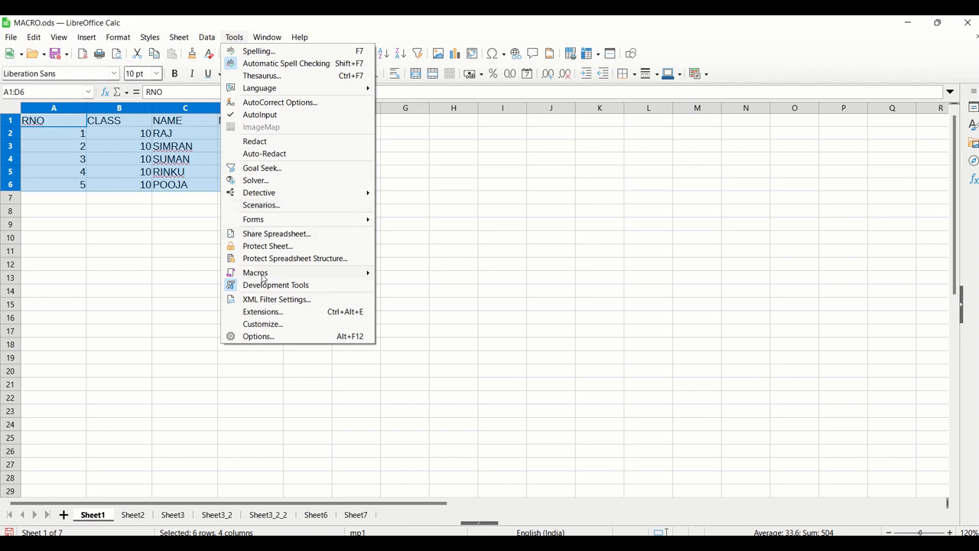
mouse_move(264, 276)
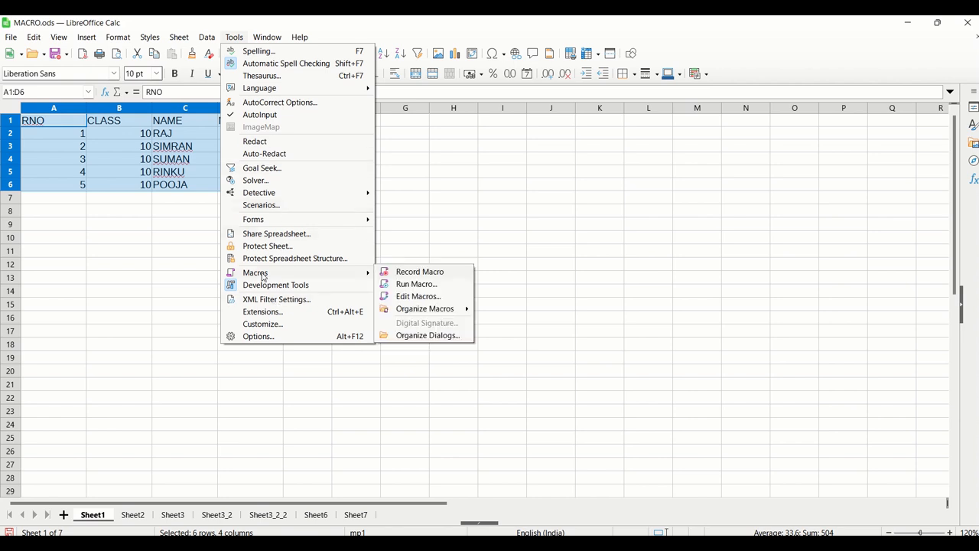
left_click(434, 274)
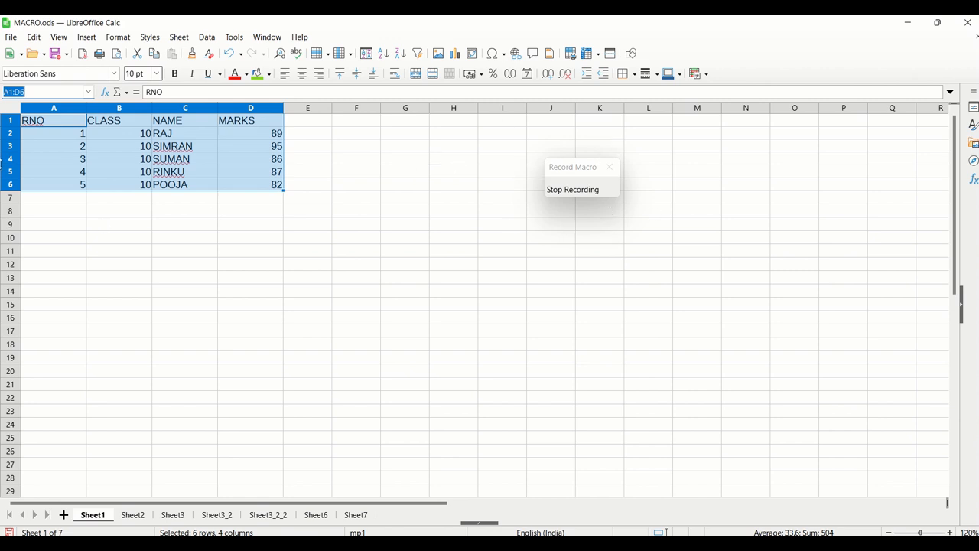
left_click(155, 214)
- Format A1:D6 with an outer border and all inner lines, centered alignment and bold text
left_click_drag(31, 121, 249, 183)
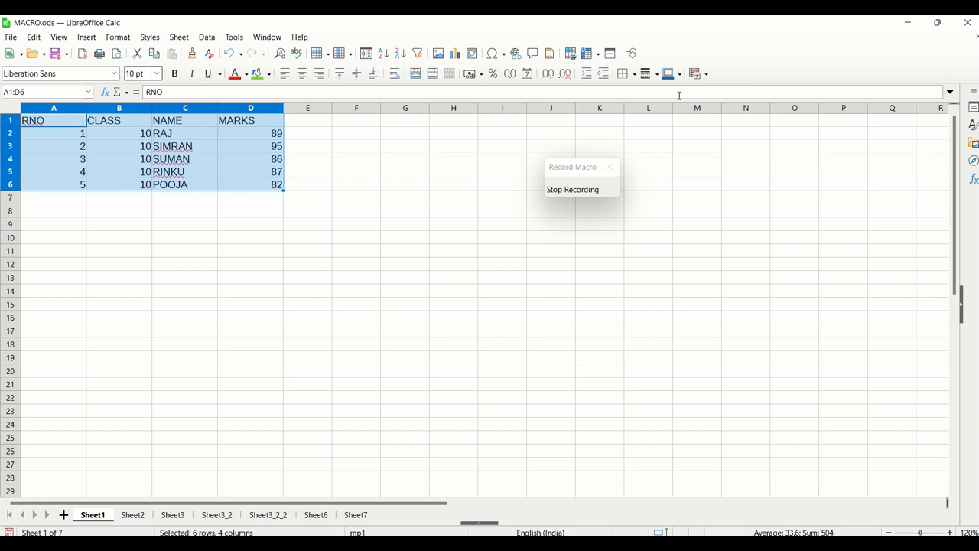
left_click(620, 75)
left_click(652, 133)
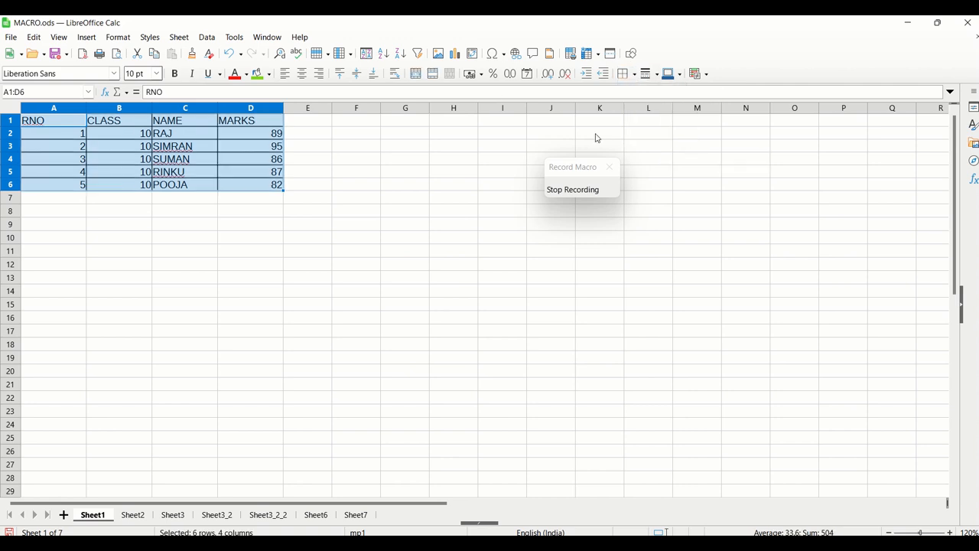
left_click(301, 74)
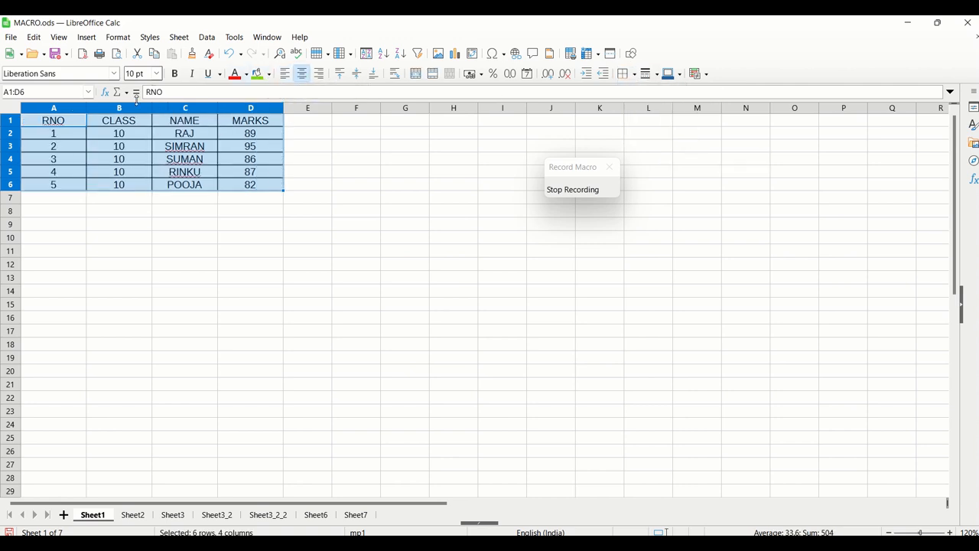
left_click(174, 74)
left_click(385, 188)
- Fill the header row A1:D1 with the lime background color
left_click_drag(53, 121, 250, 127)
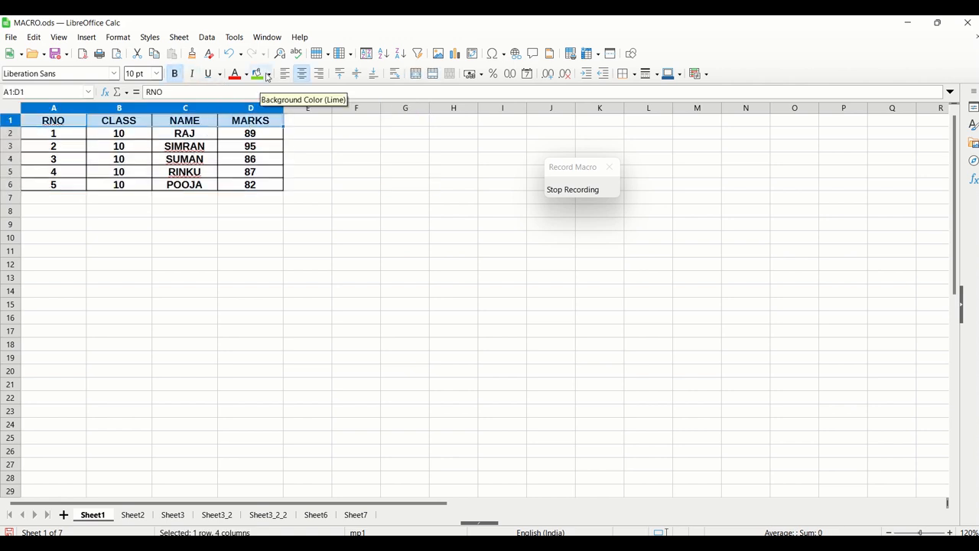
left_click(246, 74)
left_click(256, 73)
left_click(256, 74)
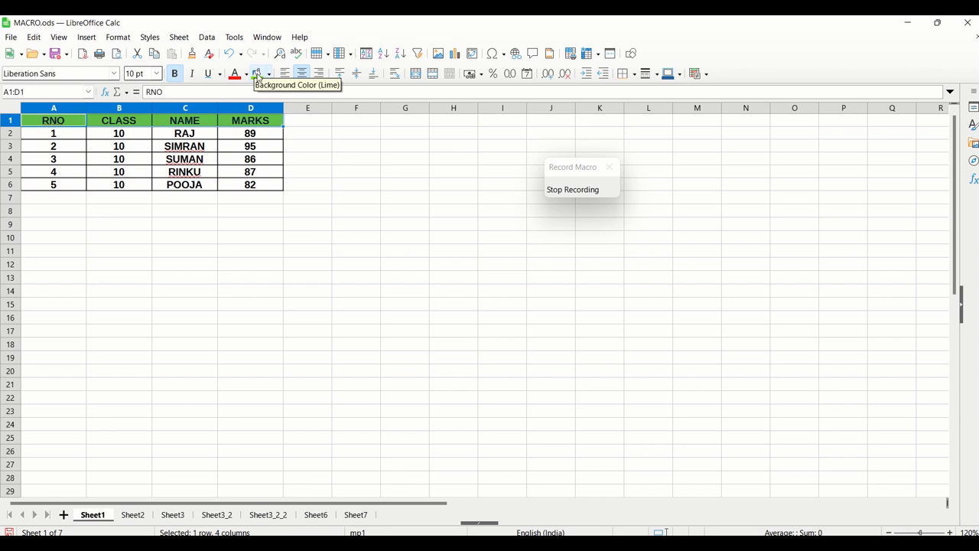
left_click(148, 150)
- Fill the data rows A2:D6 with a light pink background
left_click_drag(70, 135, 233, 186)
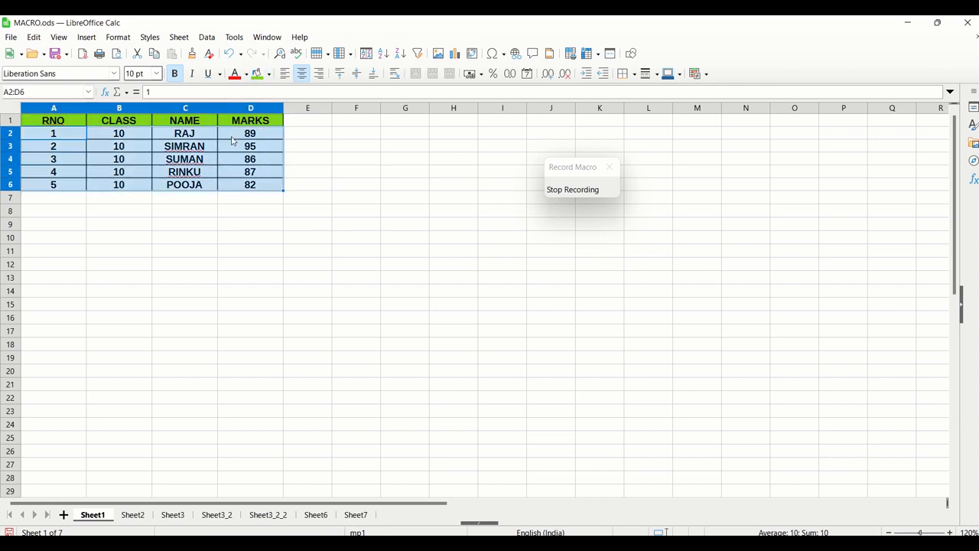
left_click(269, 74)
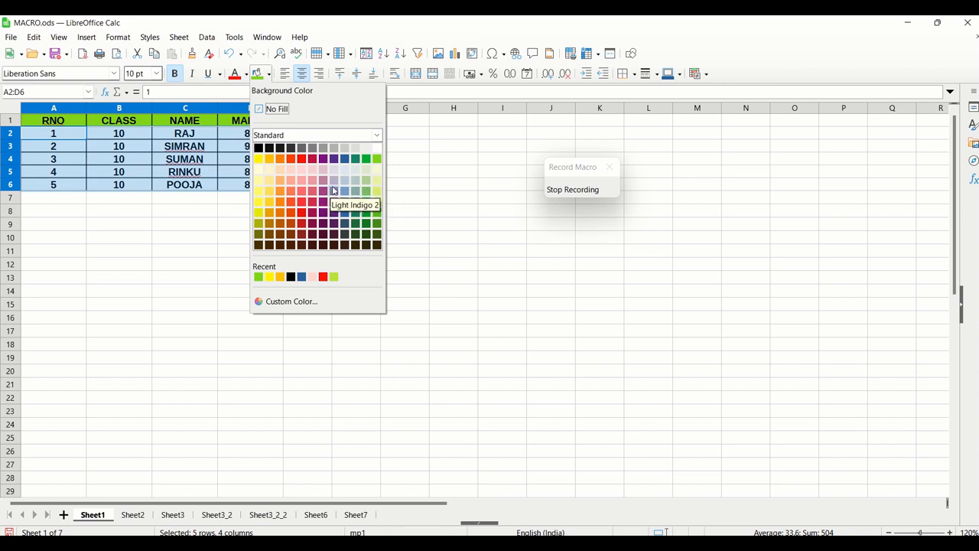
left_click(296, 169)
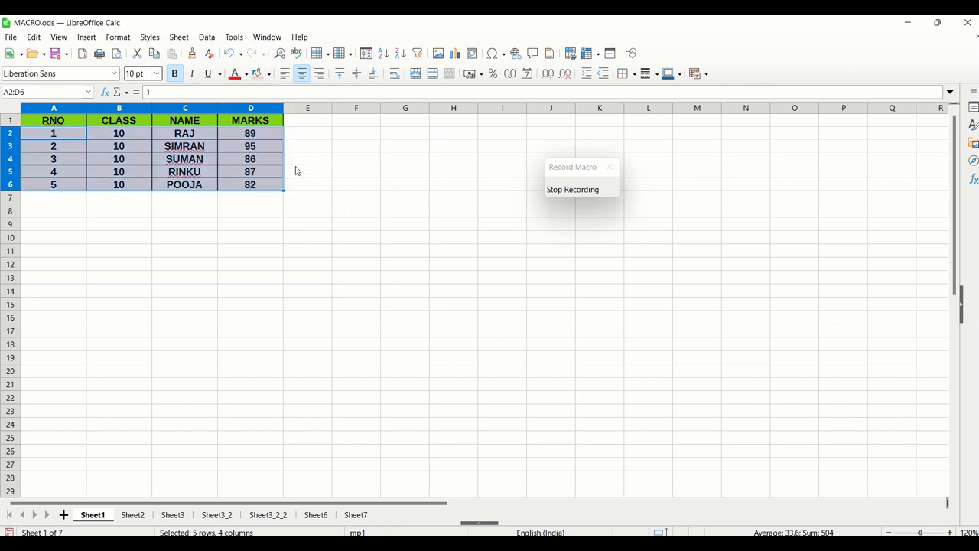
left_click(225, 240)
- Set the font color of the data rows A2:D6 to orange-red
left_click_drag(67, 137, 239, 187)
left_click(246, 73)
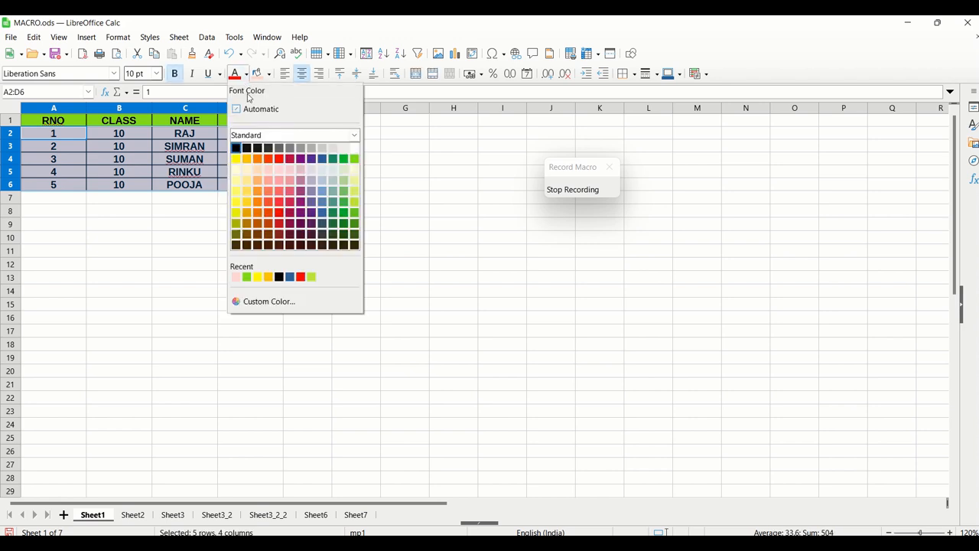
left_click(268, 162)
left_click(320, 172)
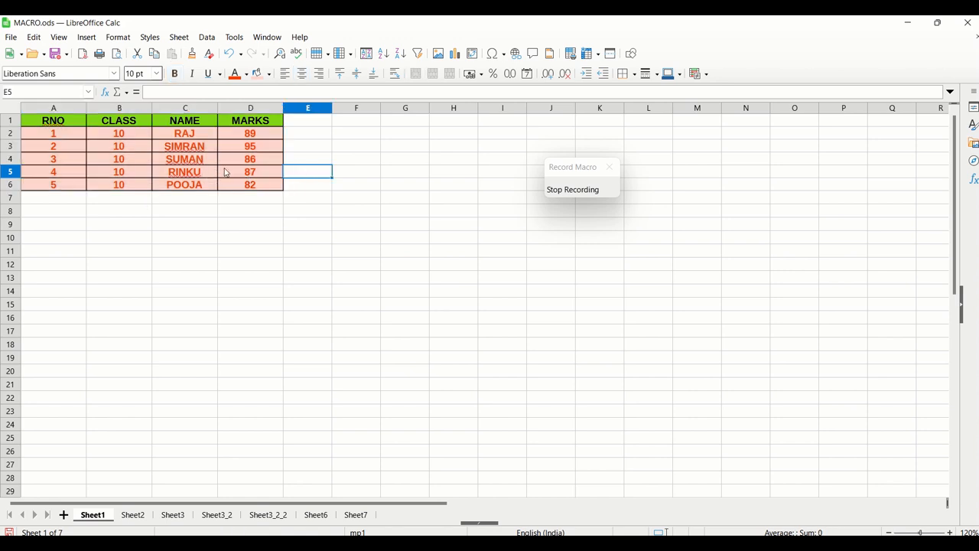
- Stop the macro recording and choose the Standard library under My Macros as the place to save it
left_click(567, 191)
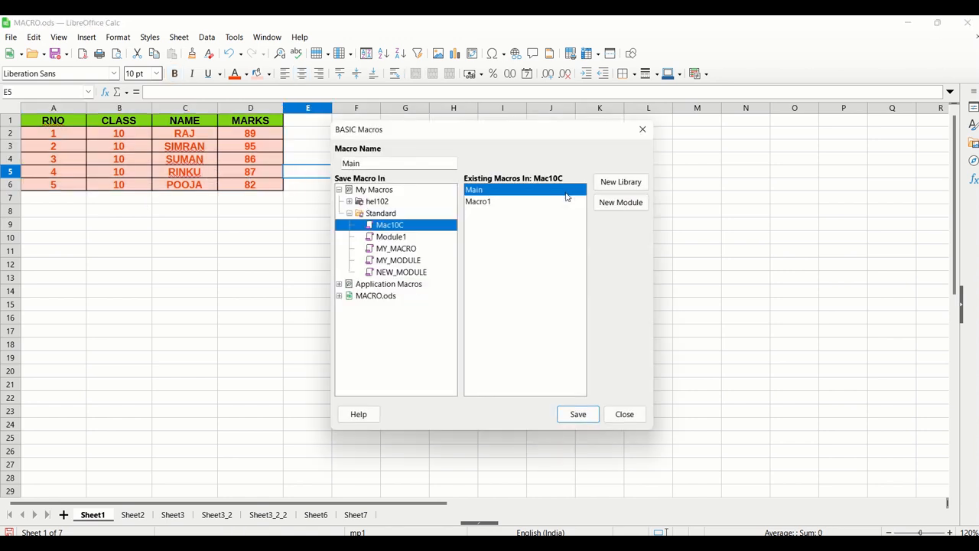
left_click(362, 215)
double_click(360, 218)
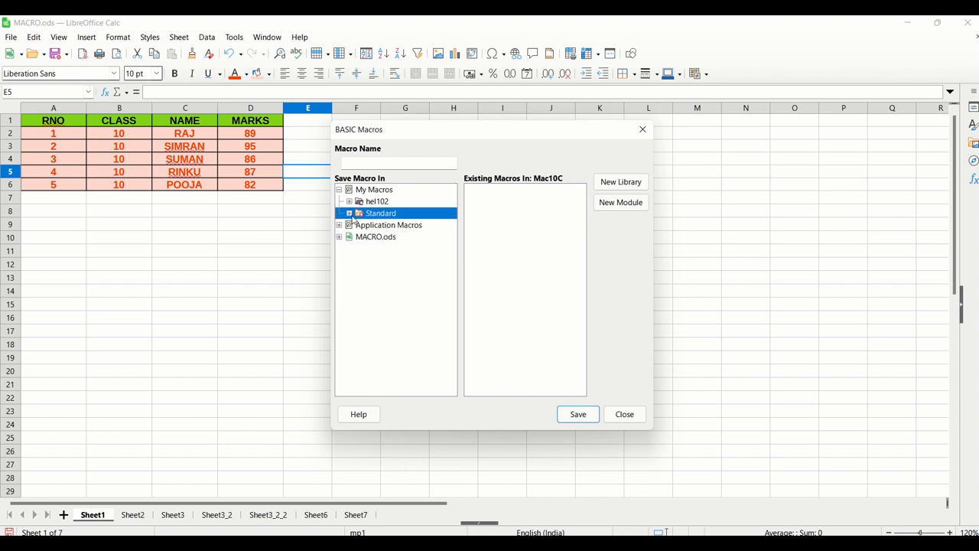
left_click(351, 215)
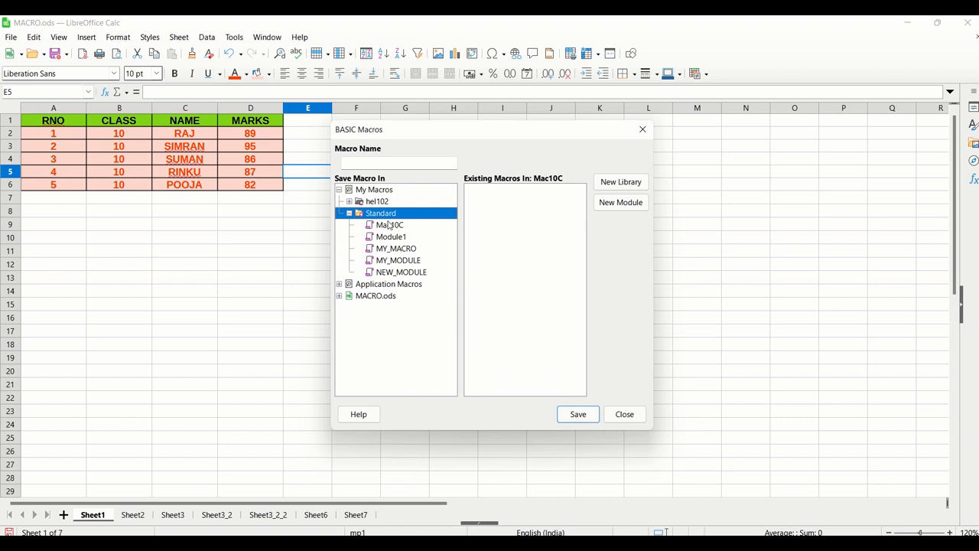
- Try to create a module named "my new module" in the Standard library
left_click(620, 203)
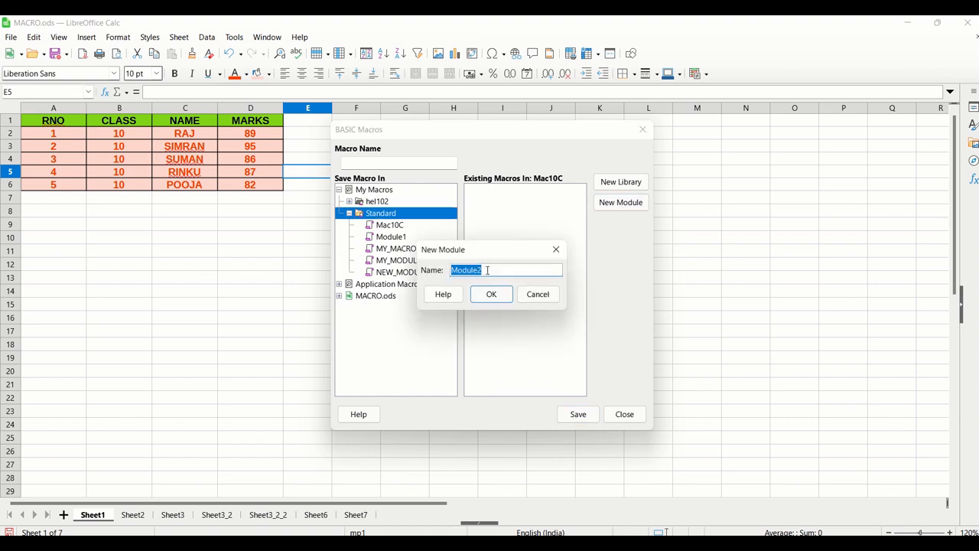
type("my new m")
left_click_drag(506, 271, 446, 262)
key("ctrl+c")
left_click(491, 294)
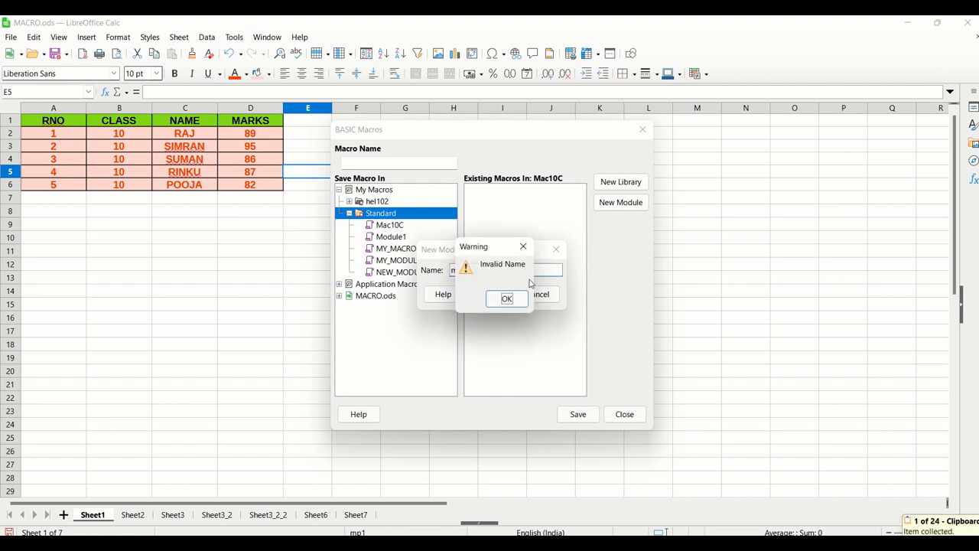
left_click(506, 300)
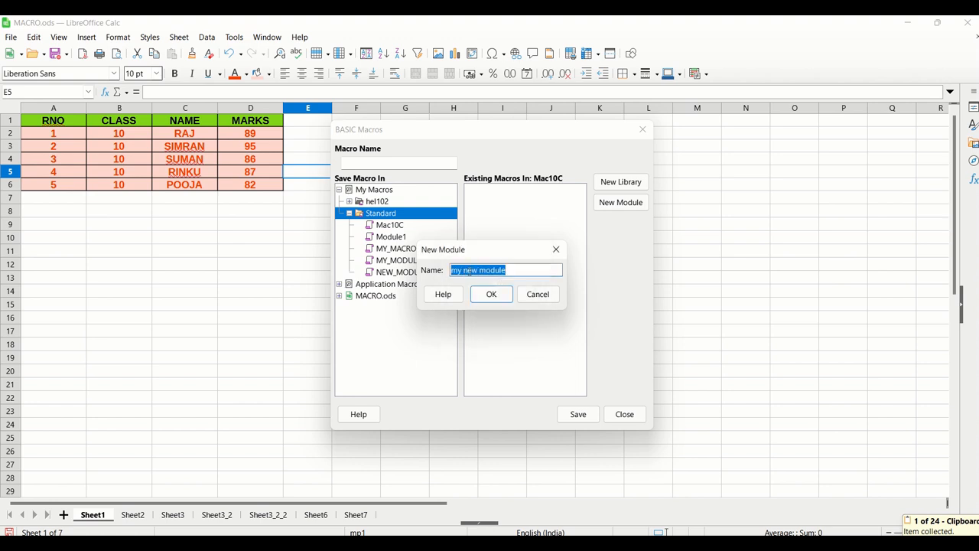
- Create the module as my_new_module, with underscores instead of spaces, and save the recorded macro in it
left_click(465, 271)
key("BackSpace")
type("_")
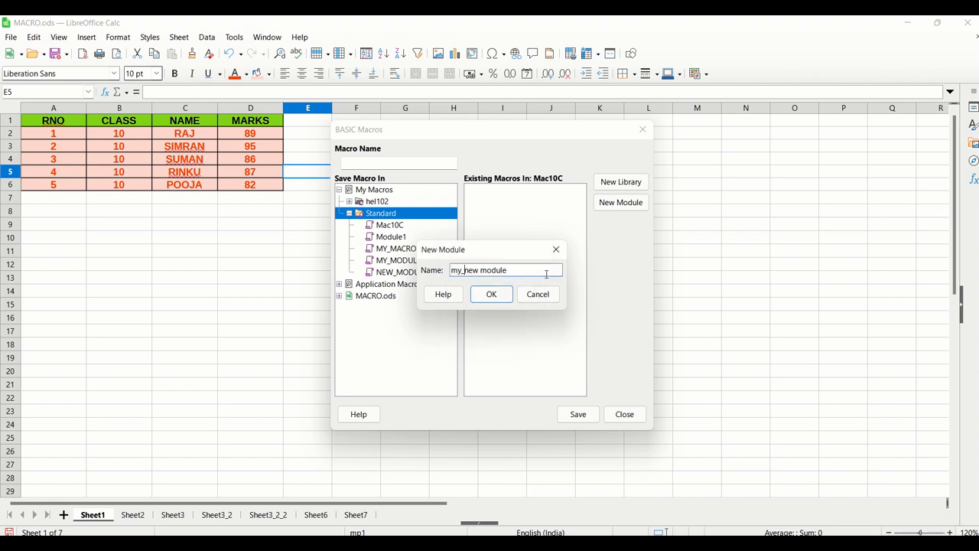
key("BackSpace")
type("_")
left_click(491, 294)
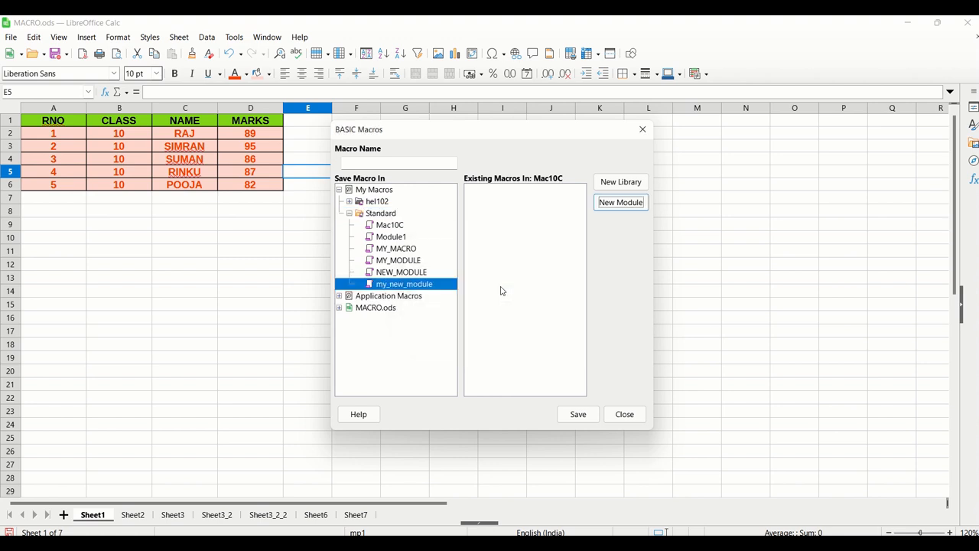
left_click(571, 413)
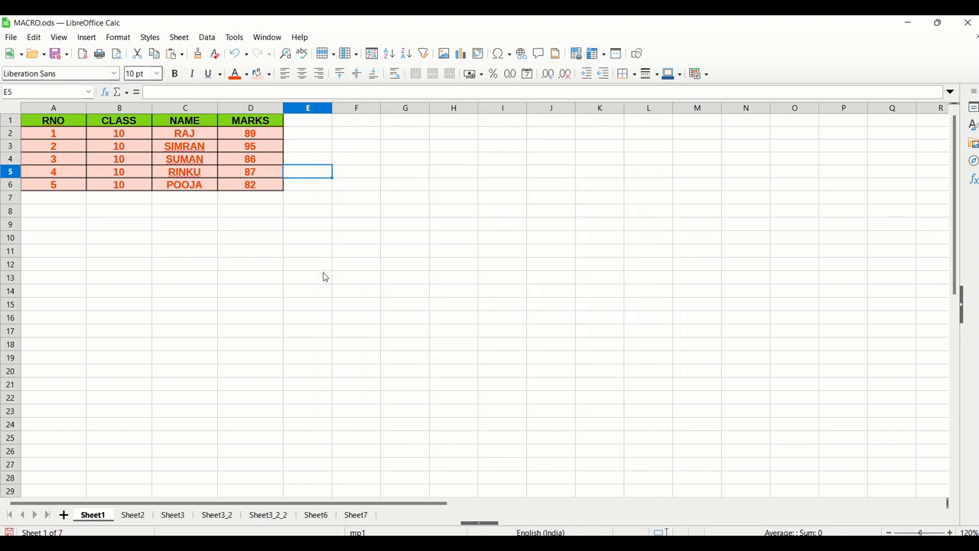
- Run Macro1 from my_new_module in the Standard library on Sheet2
left_click(137, 518)
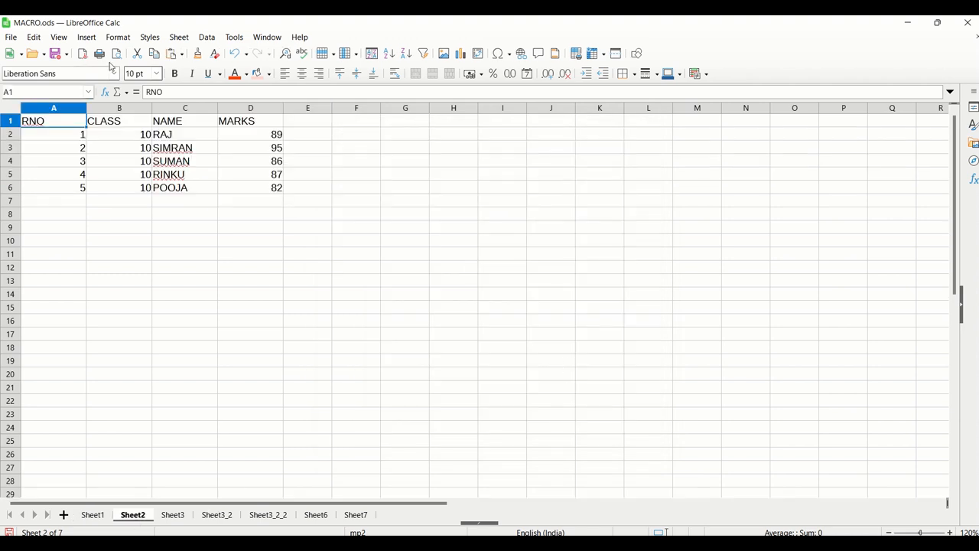
left_click(234, 39)
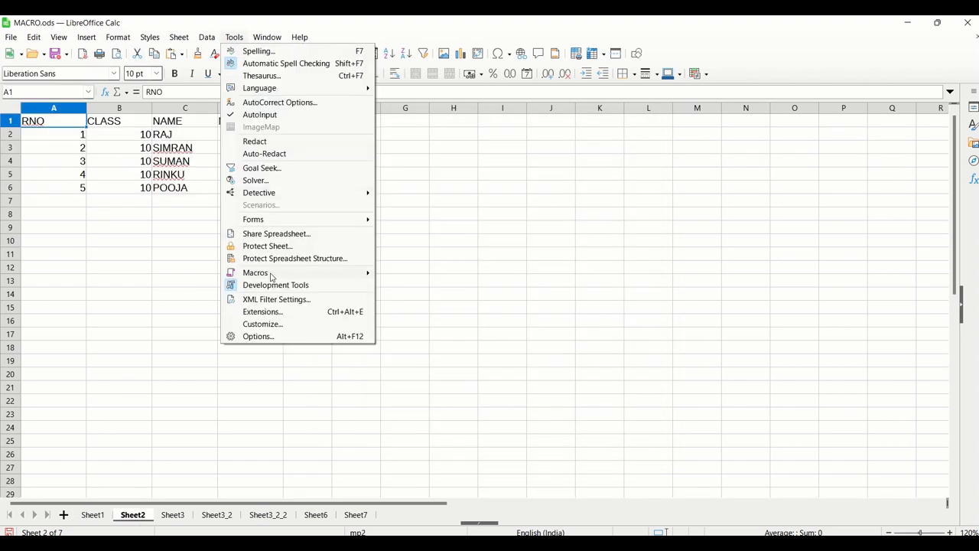
mouse_move(271, 277)
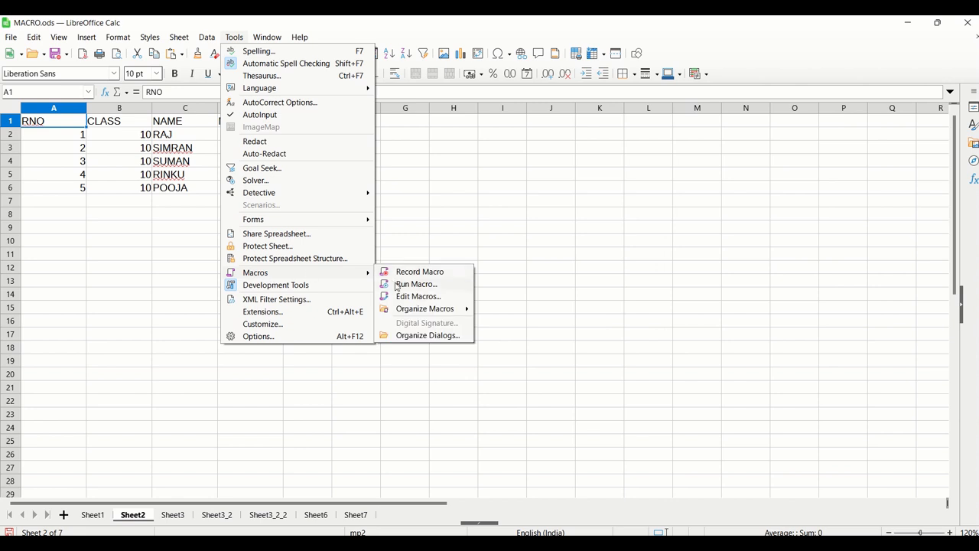
left_click(445, 288)
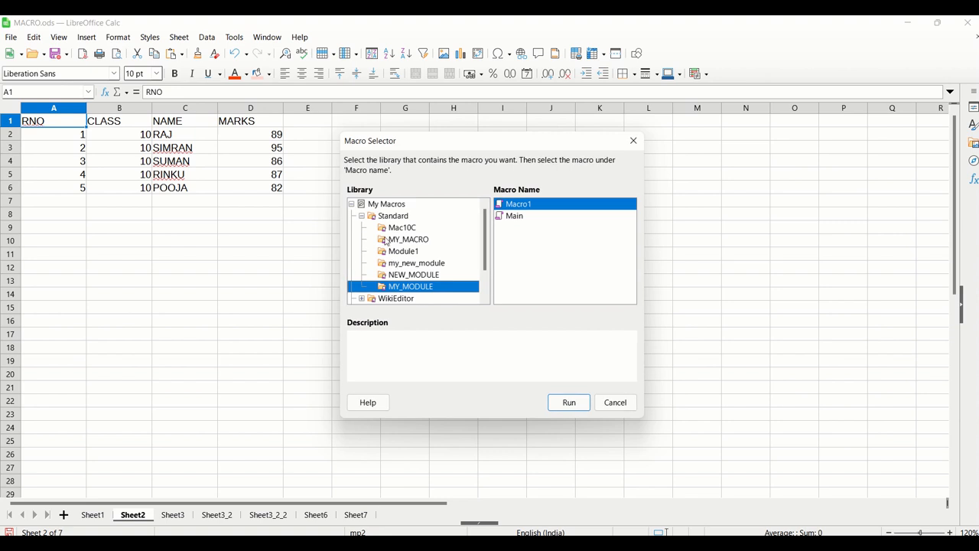
left_click(403, 217)
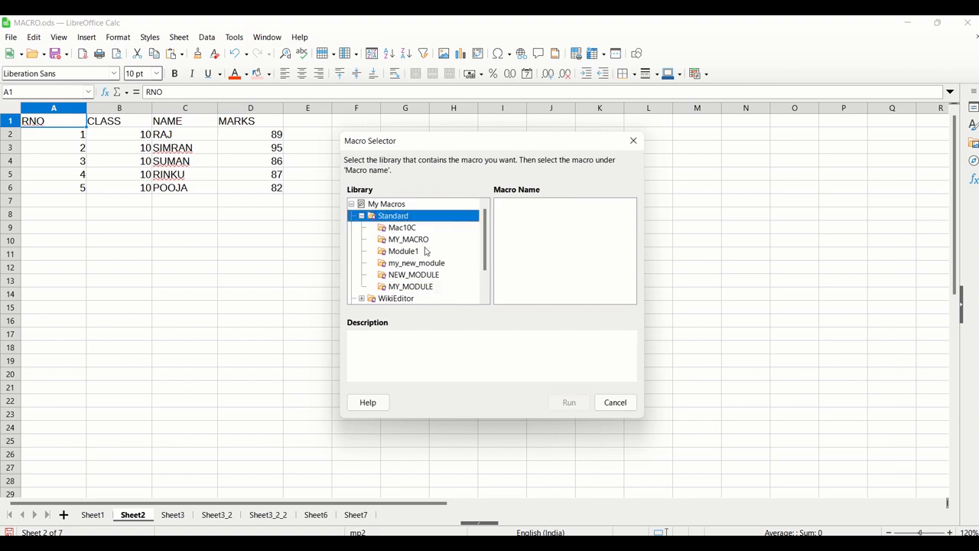
left_click(420, 264)
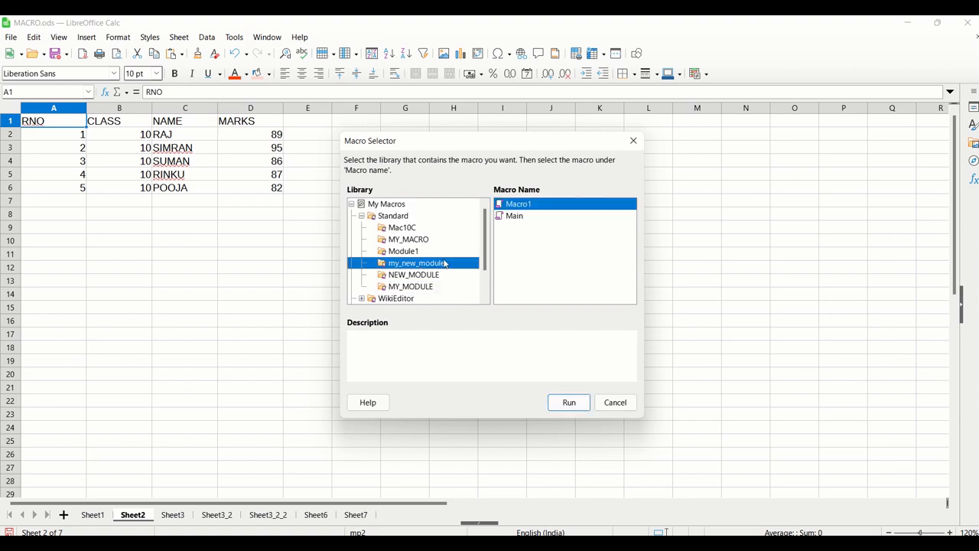
left_click(569, 403)
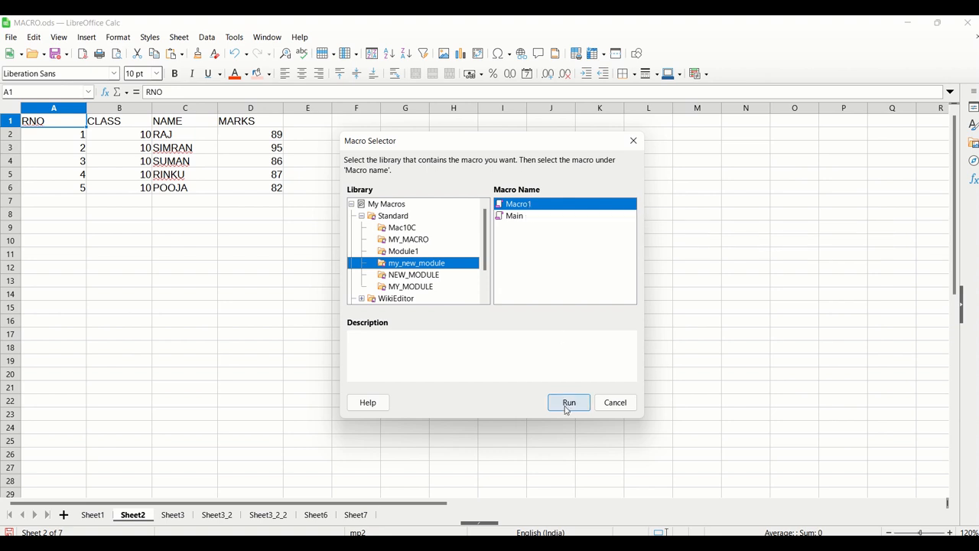
- Run Macro1 from my_new_module on Sheet3 to format its marks table
left_click(173, 514)
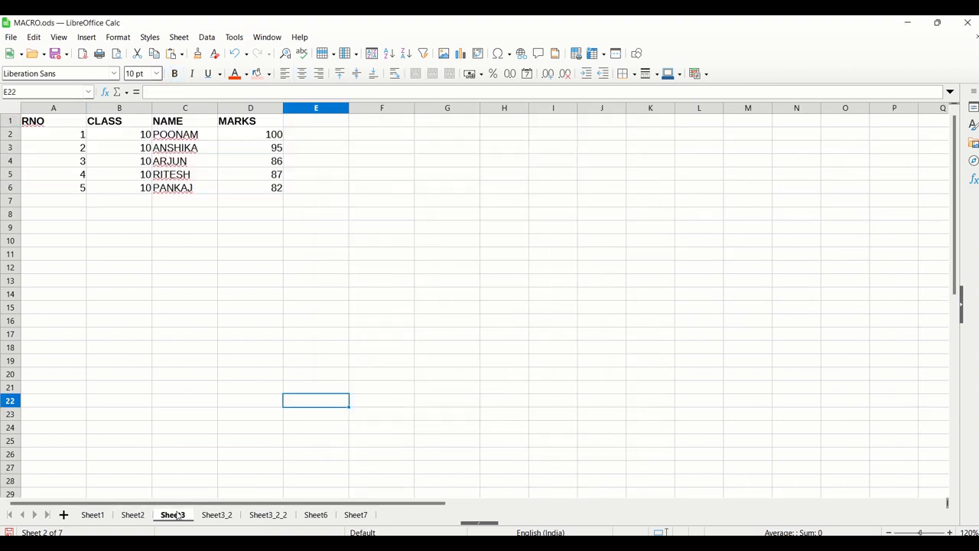
left_click(234, 38)
mouse_move(359, 274)
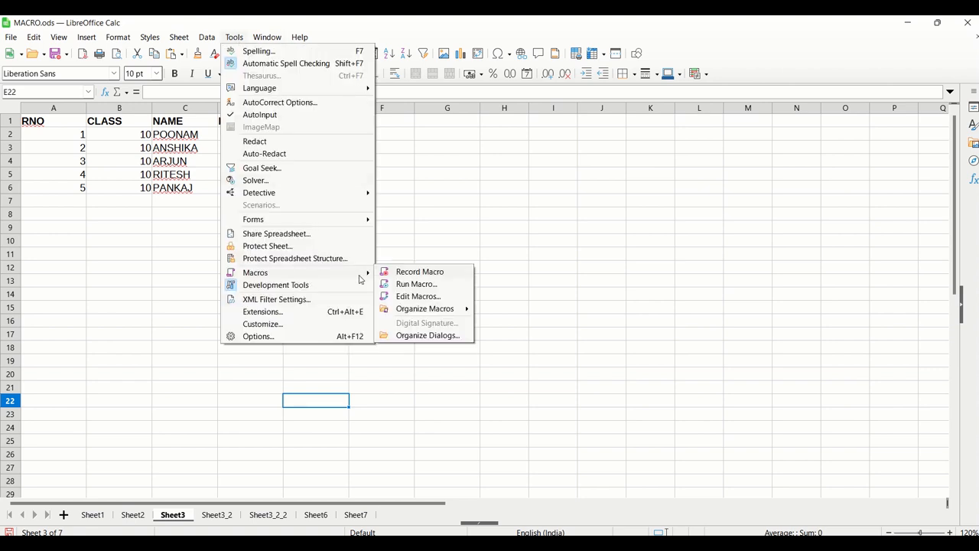
left_click(419, 288)
left_click(564, 395)
- Apply the recorded formatting to the table on Sheet3_2 by running Macro1 from my_new_module
left_click(217, 519)
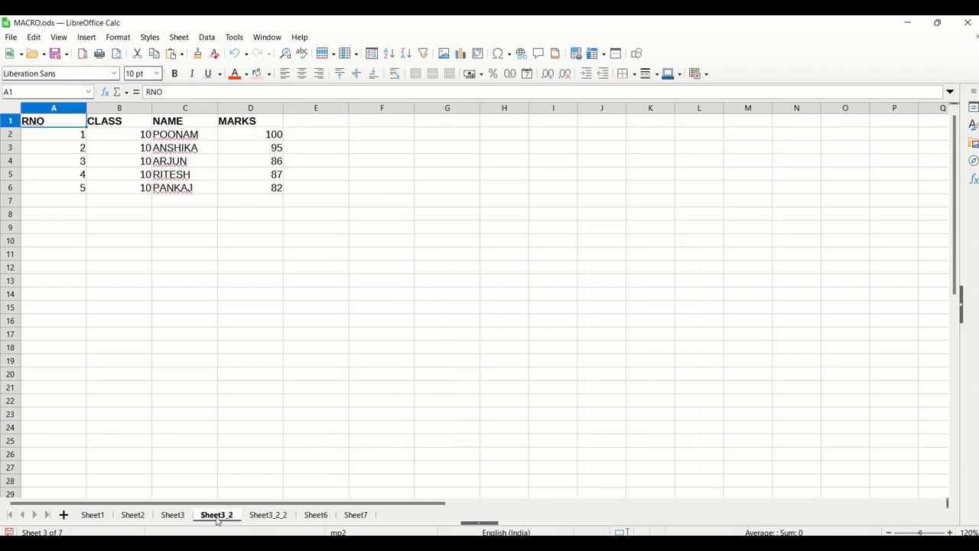
left_click(233, 37)
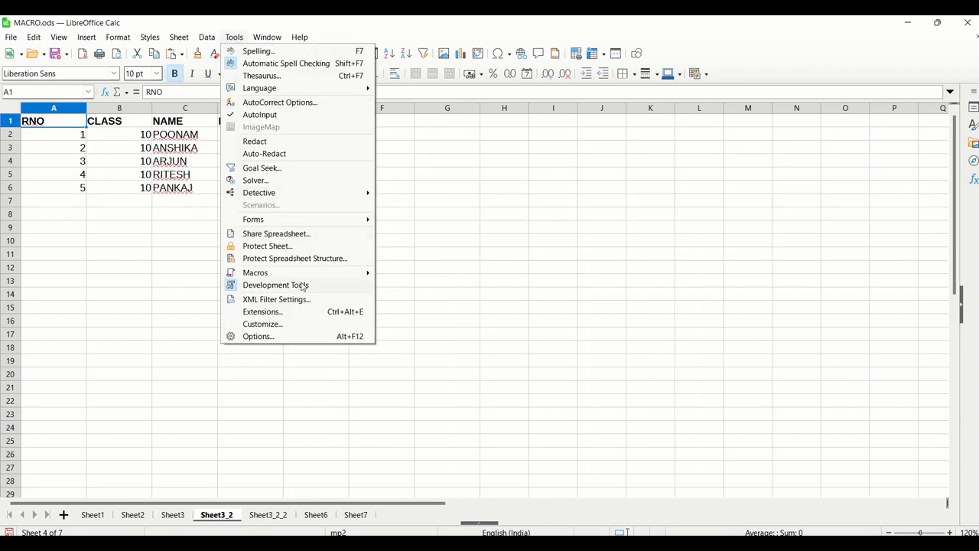
mouse_move(311, 276)
left_click(432, 285)
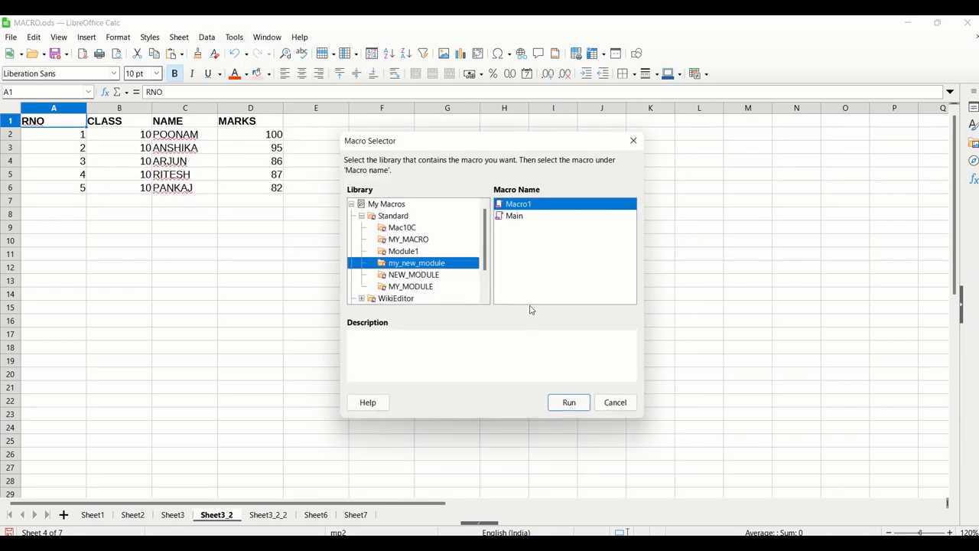
left_click(566, 402)
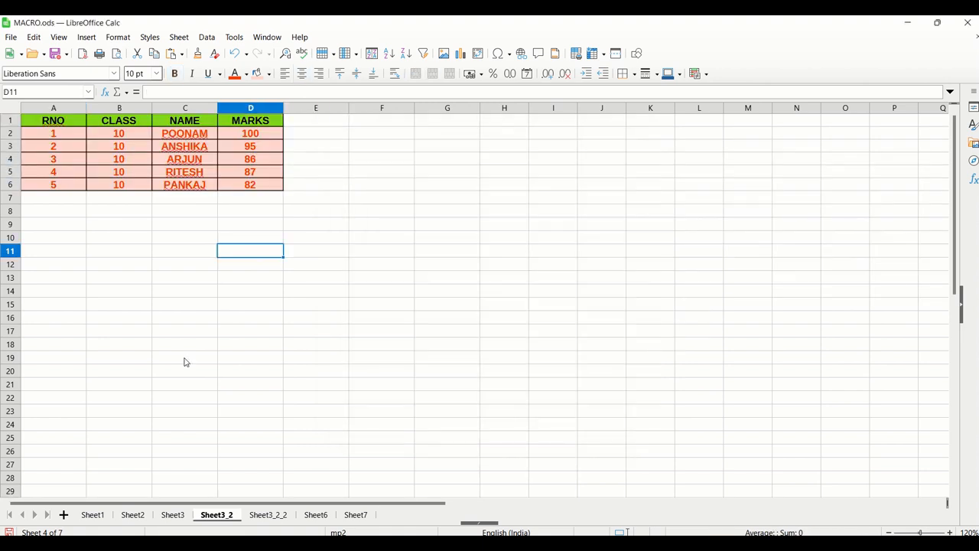
- On Sheet3_2_2, set the class values in B2:B6 to 11, 10, 12, 10 and 11
left_click(270, 511)
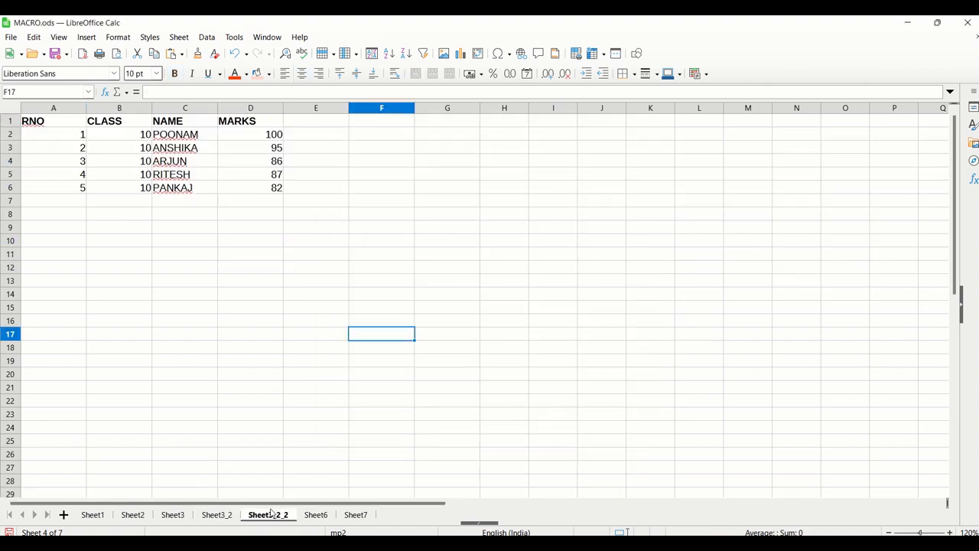
left_click(108, 139)
type("11")
key("Return")
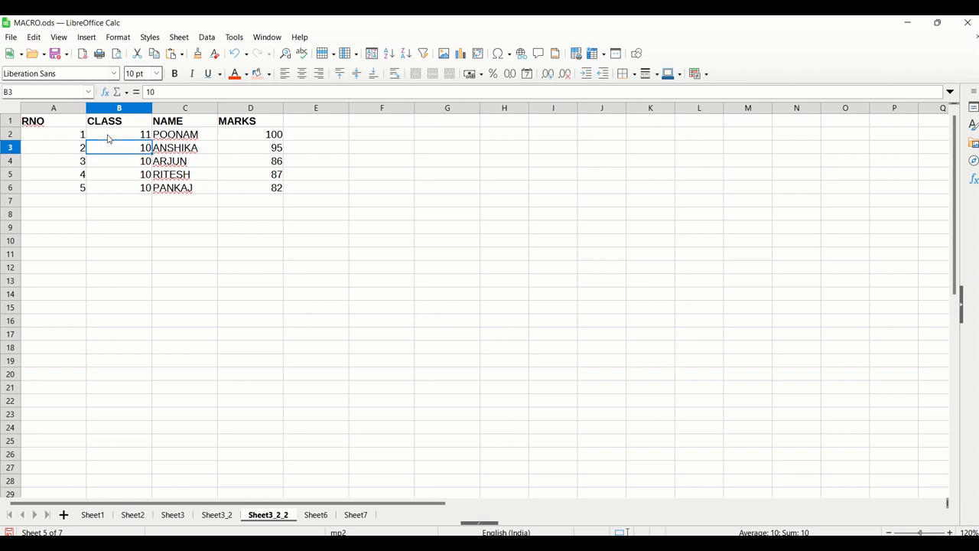
type("10")
key("Return")
type("12")
key("Return")
type("10")
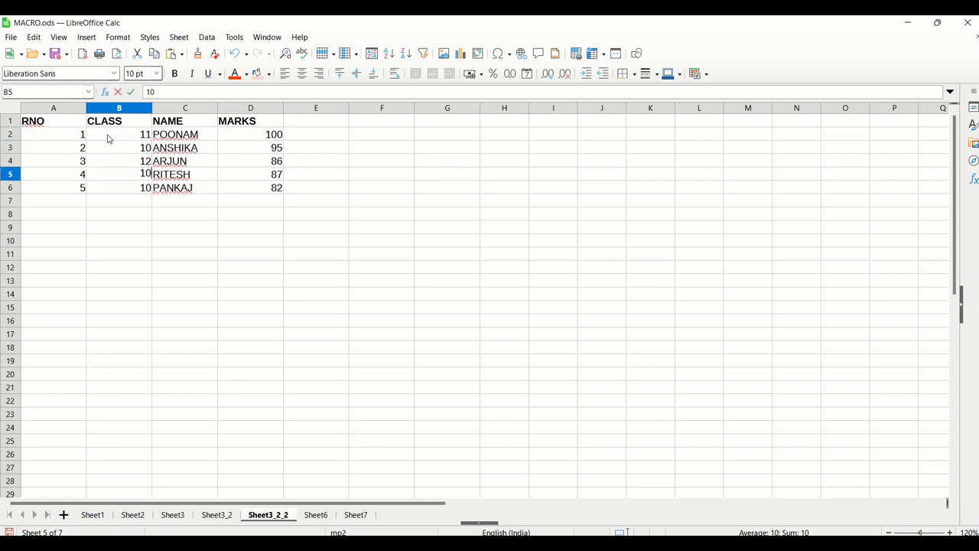
key("Return")
type("11")
- Replace the first student's name in C2 with a different first name in capital letters
left_click(188, 136)
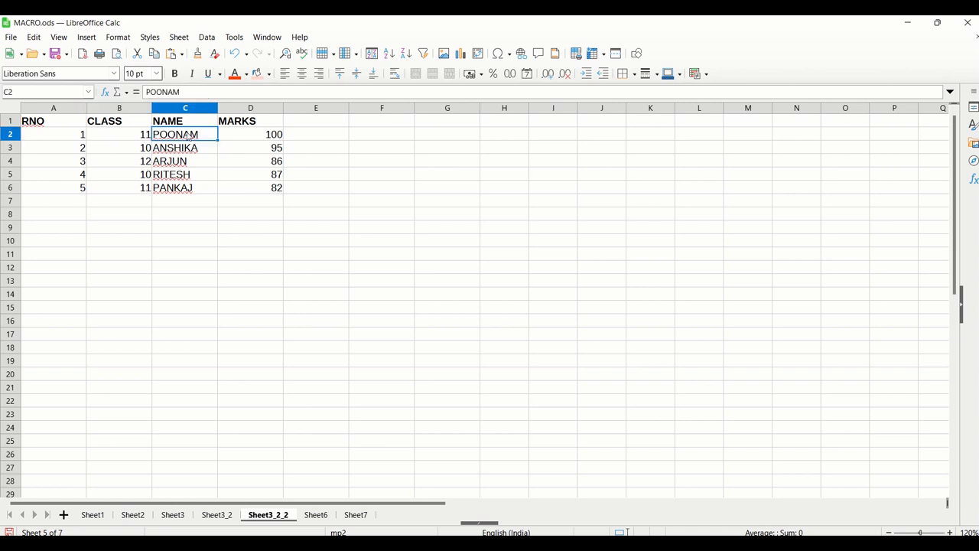
type("am")
key("BackSpace")
key("BackSpace")
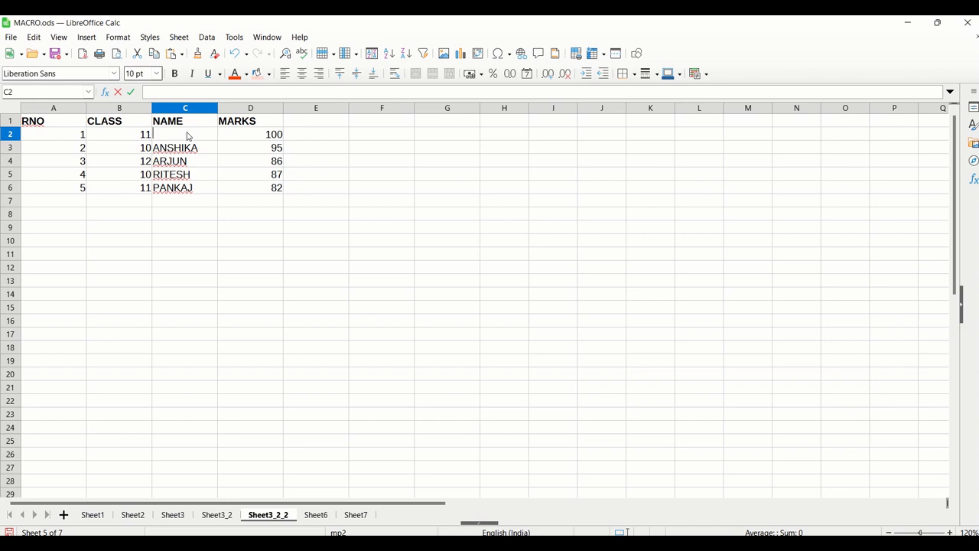
type("M")
key("BackSpace")
type("AMAN")
key("Return")
key("Return")
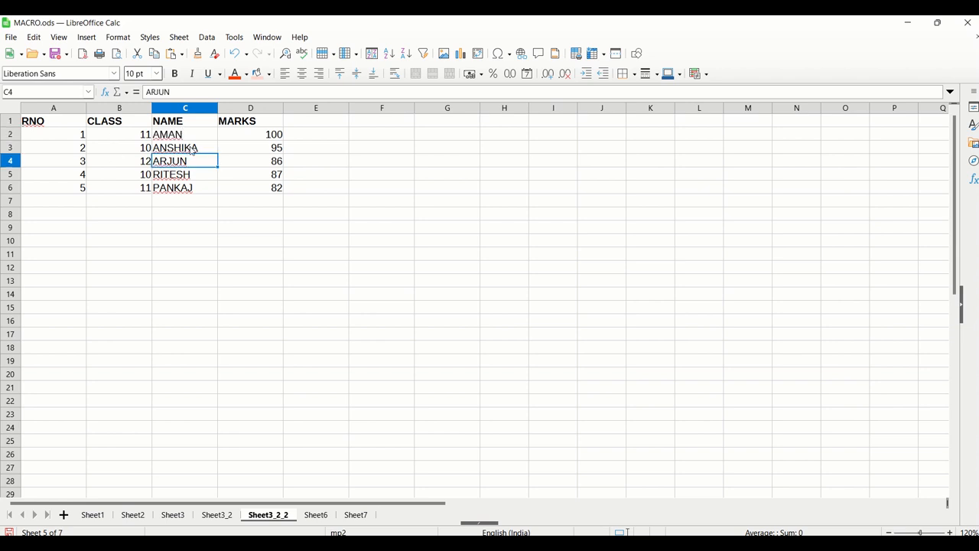
- Replace the remaining student names in C3:C6 with four other first names in capital letters
left_click(191, 151)
type("S")
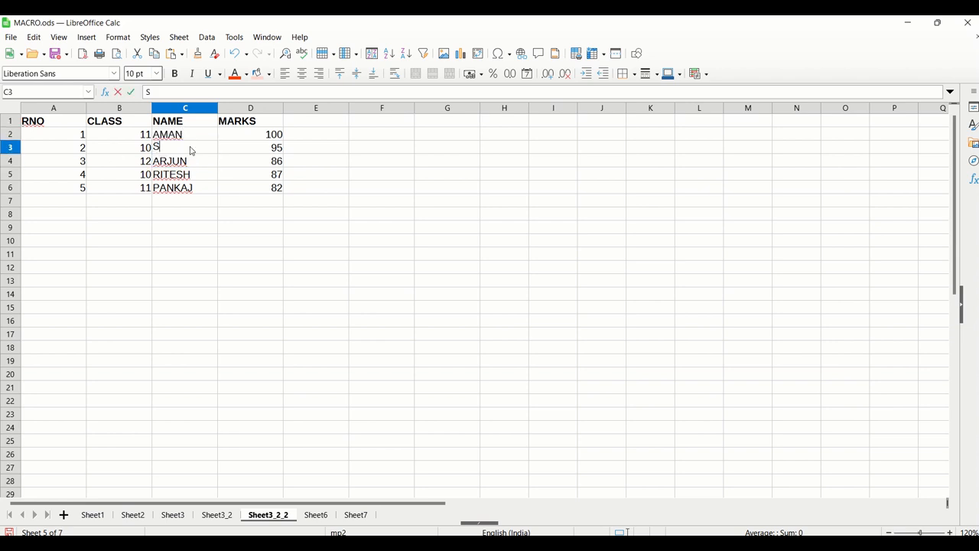
type("UAMAN")
key("Return")
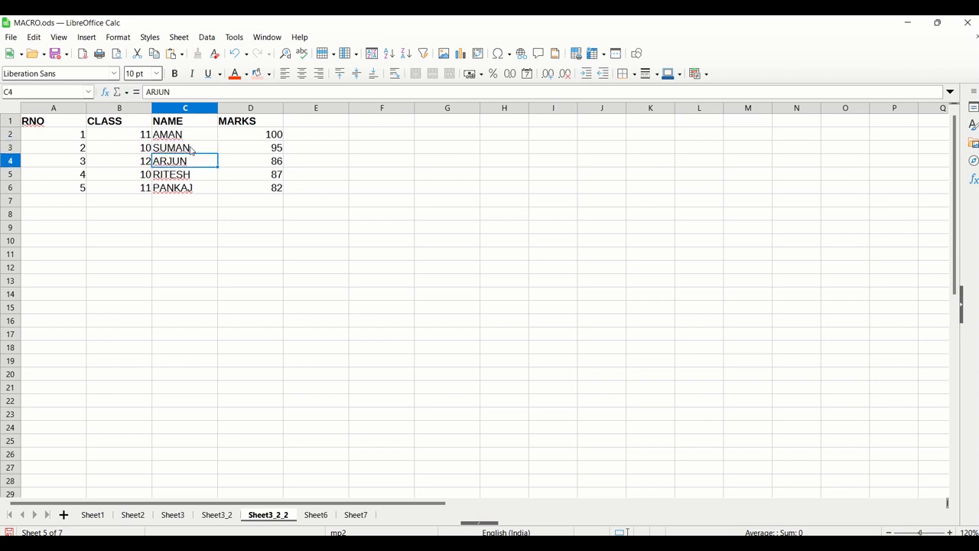
type("PRIYA")
key("Return")
type("RAJ")
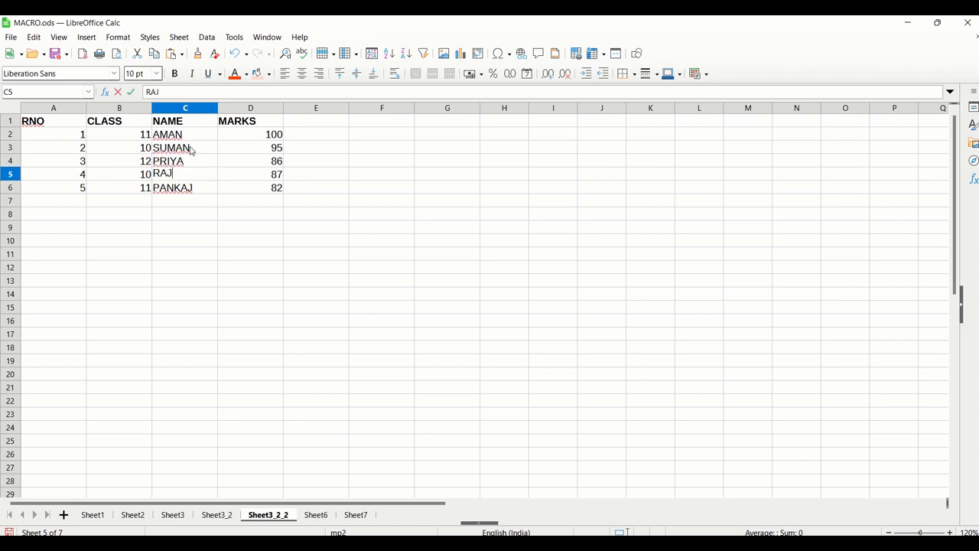
key("Return")
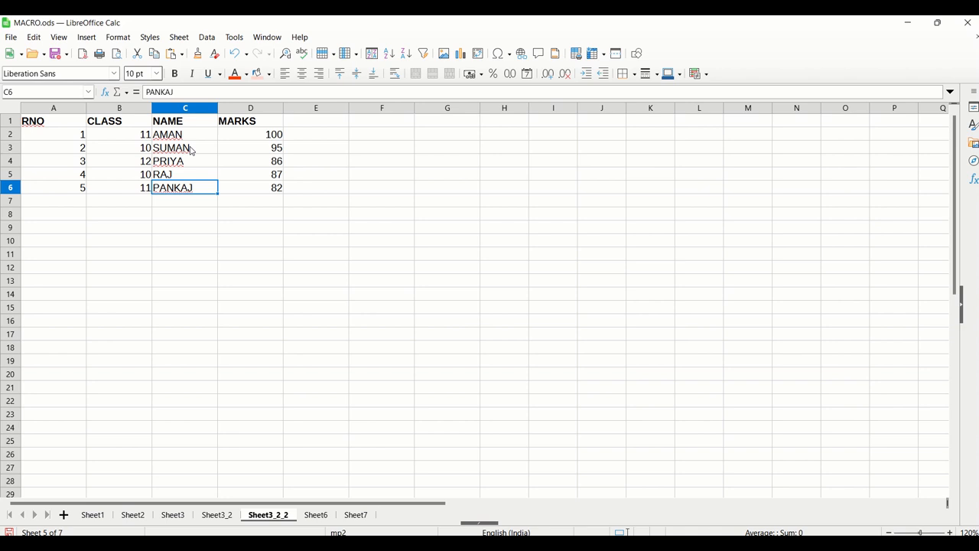
type("NAMAN")
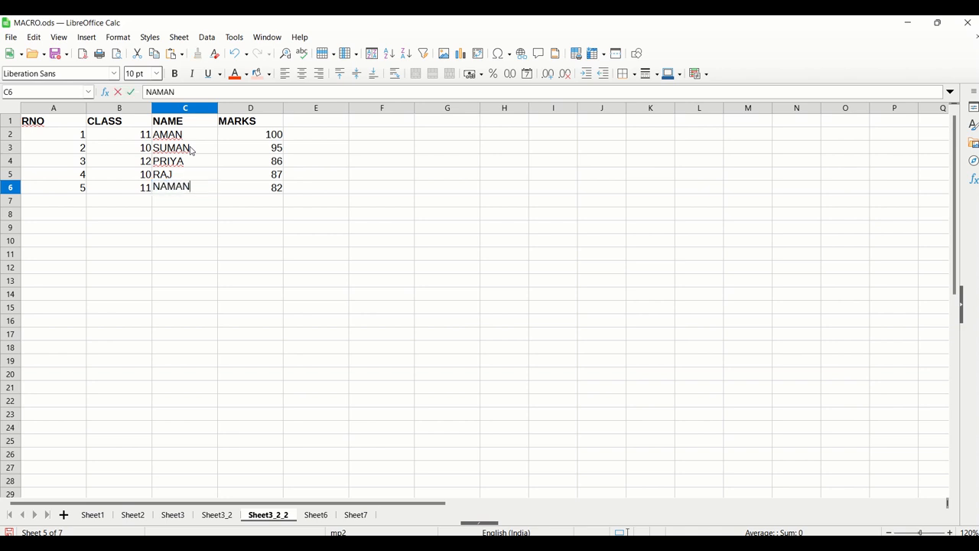
- Set the marks in D2:D6 to 20, 26, 24, 28 and 29
left_click(258, 139)
type("20")
key("Return")
type("26")
key("Return")
type("24")
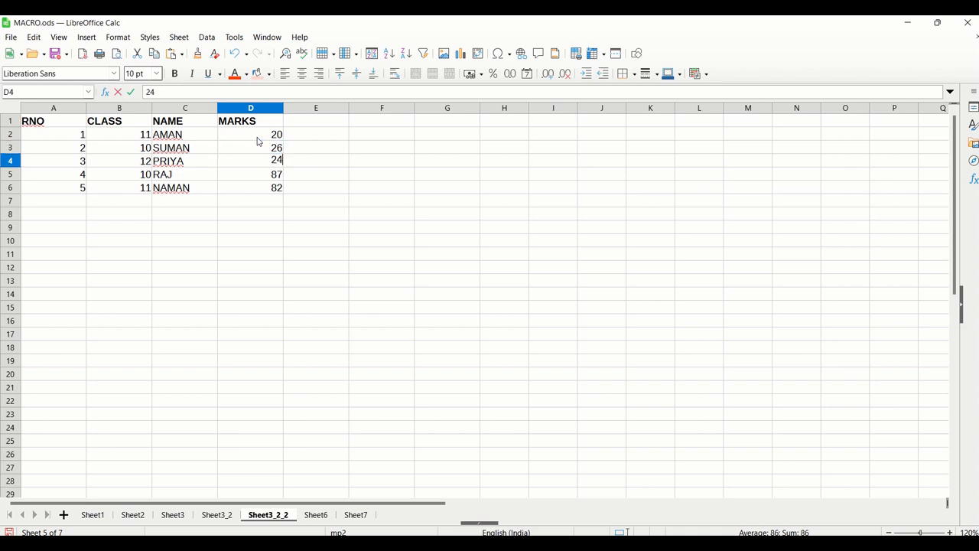
key("Return")
type("28")
key("Return")
type("2")
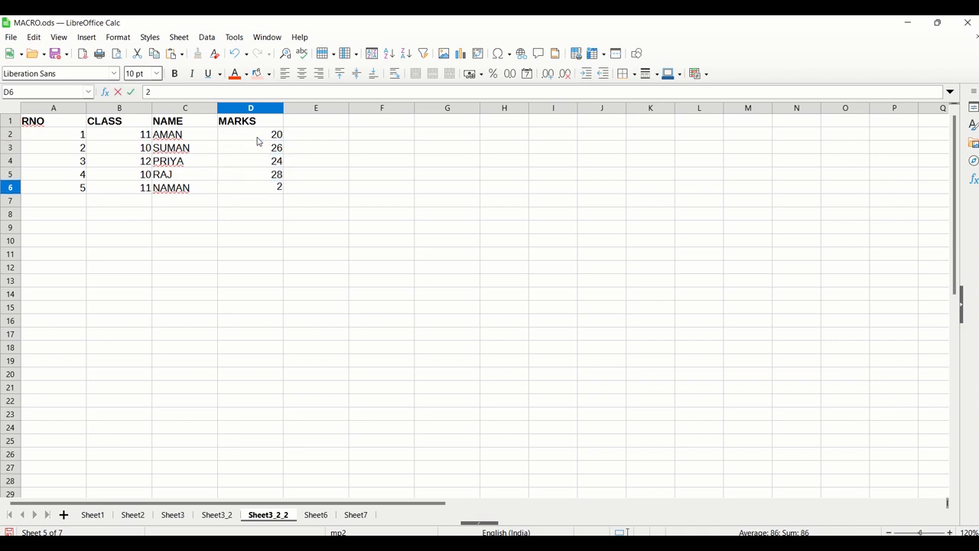
left_click(293, 202)
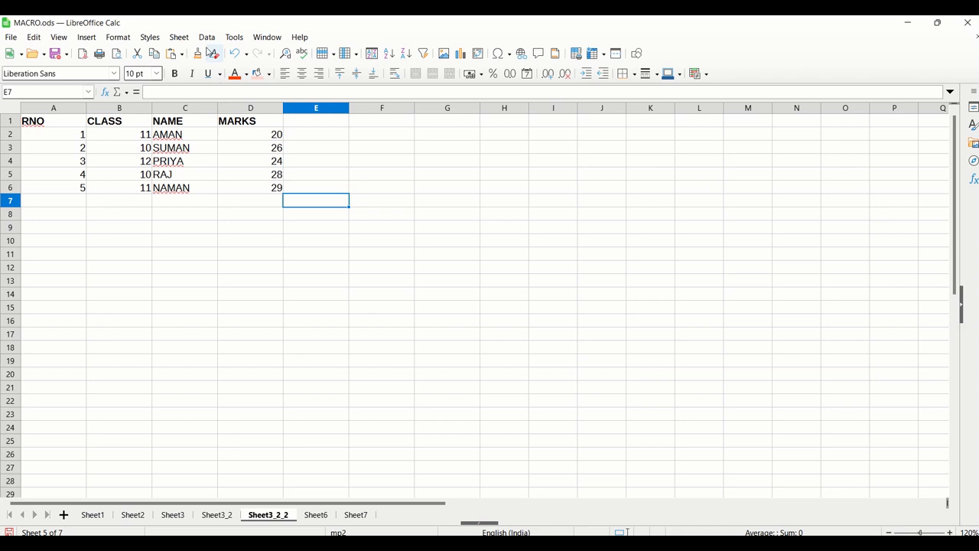
- Run the recorded table-formatting macro on the student marks table of Sheet3_2_2
left_click(466, 204)
left_click(319, 256)
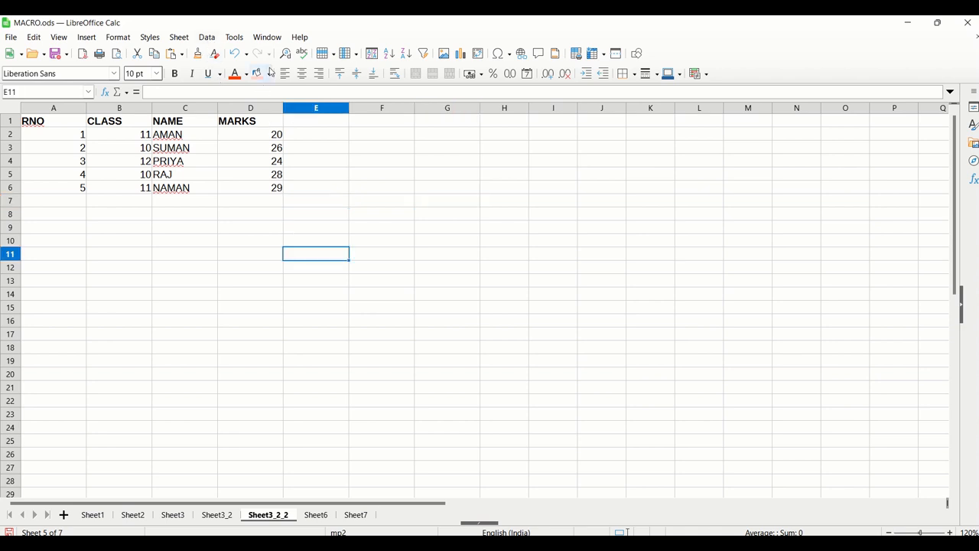
left_click(233, 37)
mouse_move(314, 274)
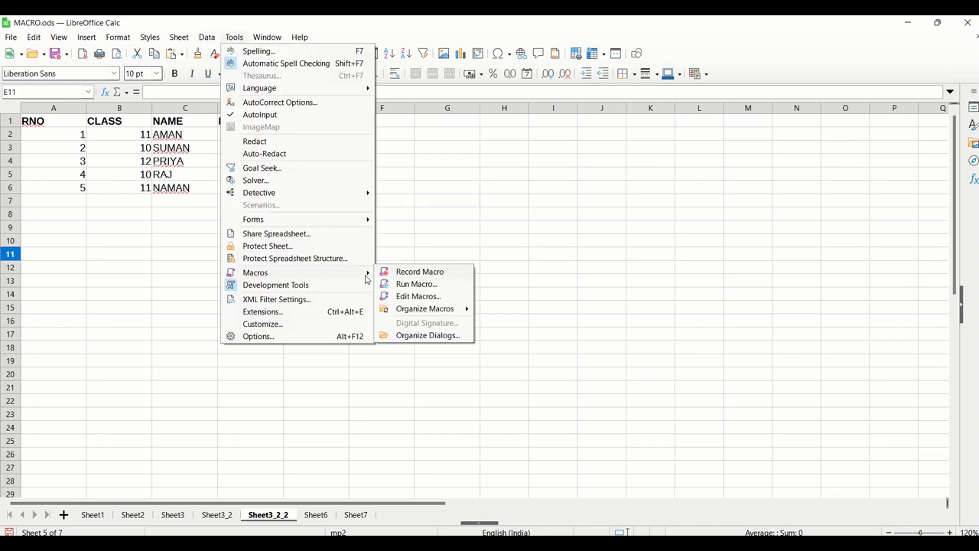
left_click(408, 285)
left_click(570, 403)
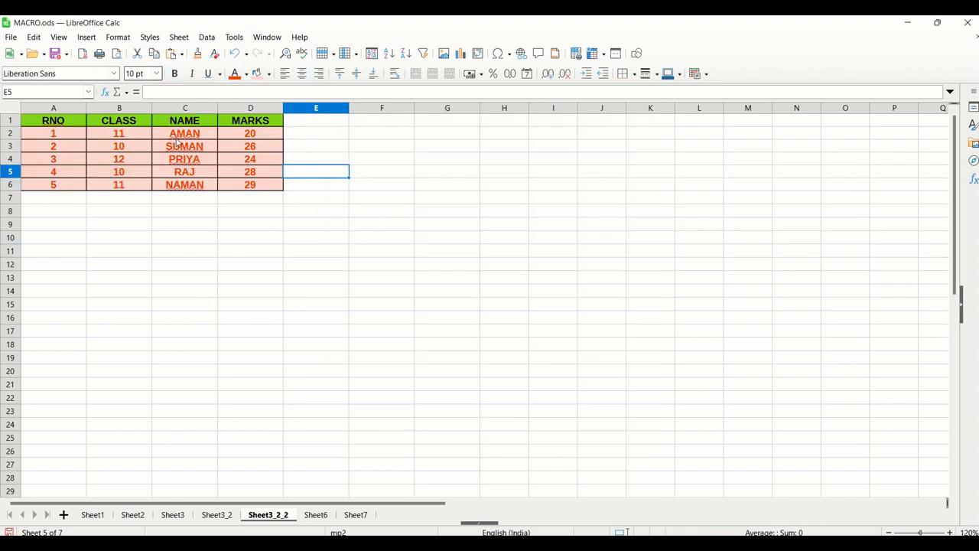
- Run the recorded table-formatting macro on the empty Sheet7
left_click(358, 515)
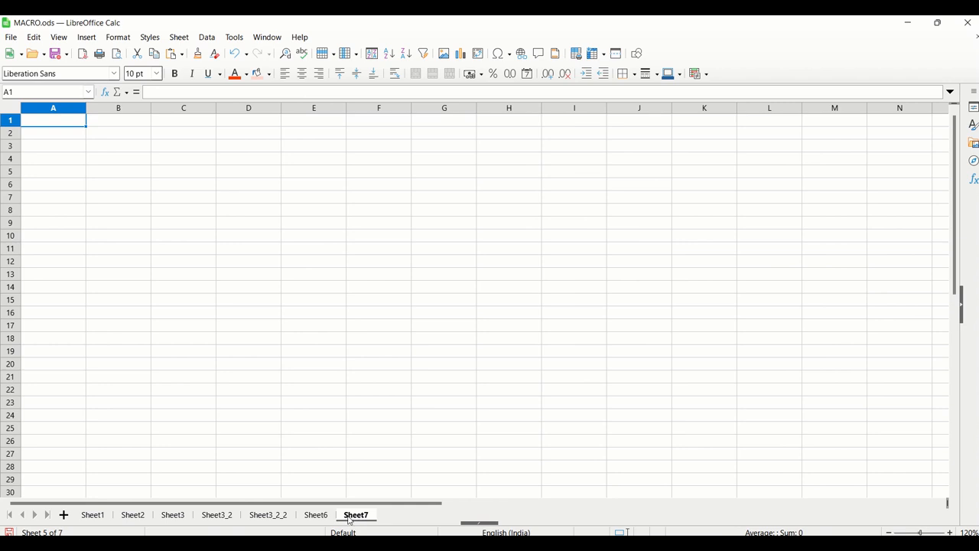
left_click(234, 36)
mouse_move(333, 277)
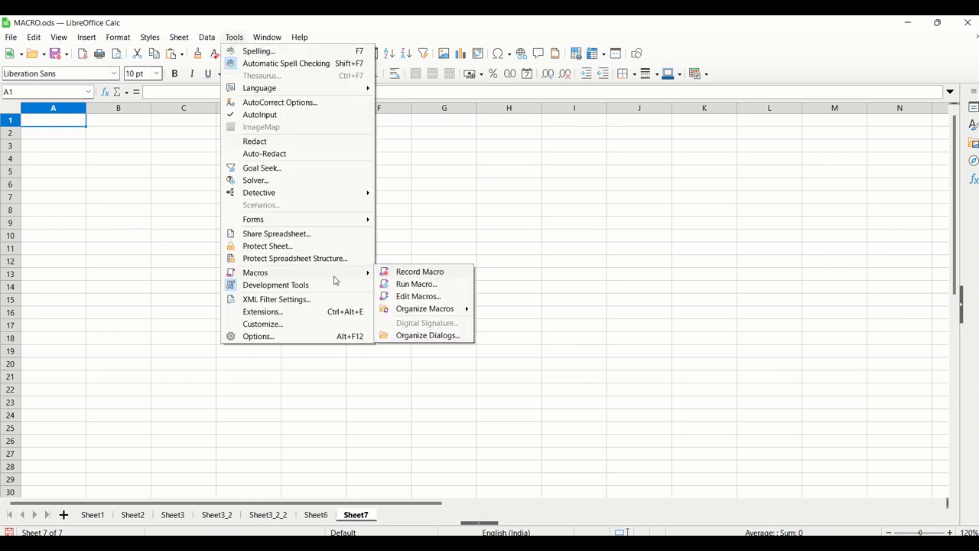
left_click(417, 284)
left_click(566, 403)
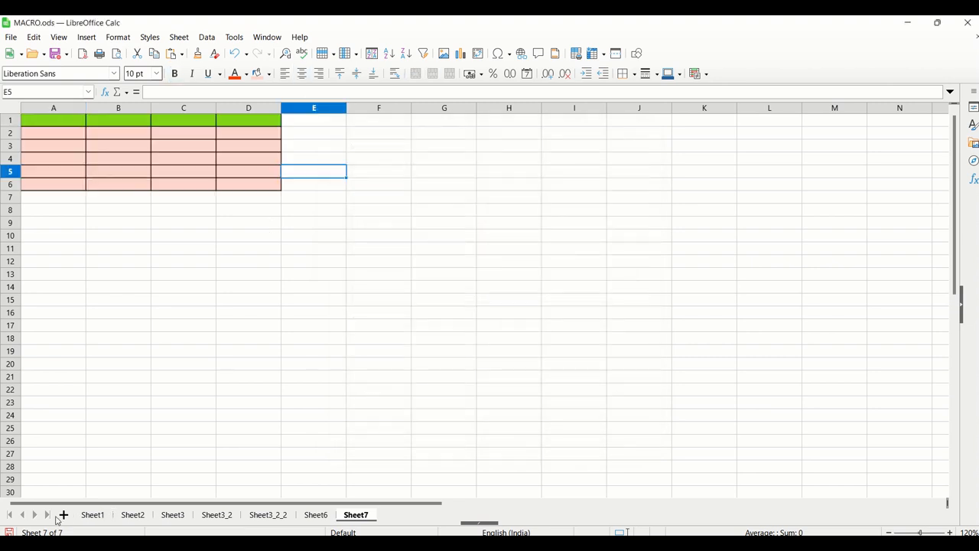
- Enter HELLO in cells B6 and B1 of Sheet7 to test the formatting of the body and header cells
left_click(103, 188)
type("HELLO")
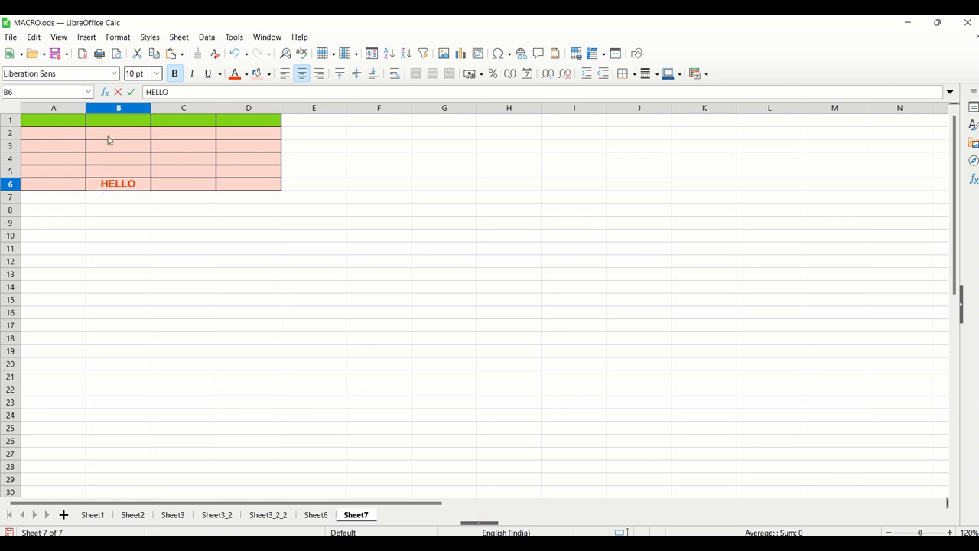
left_click(117, 122)
type("HELLO")
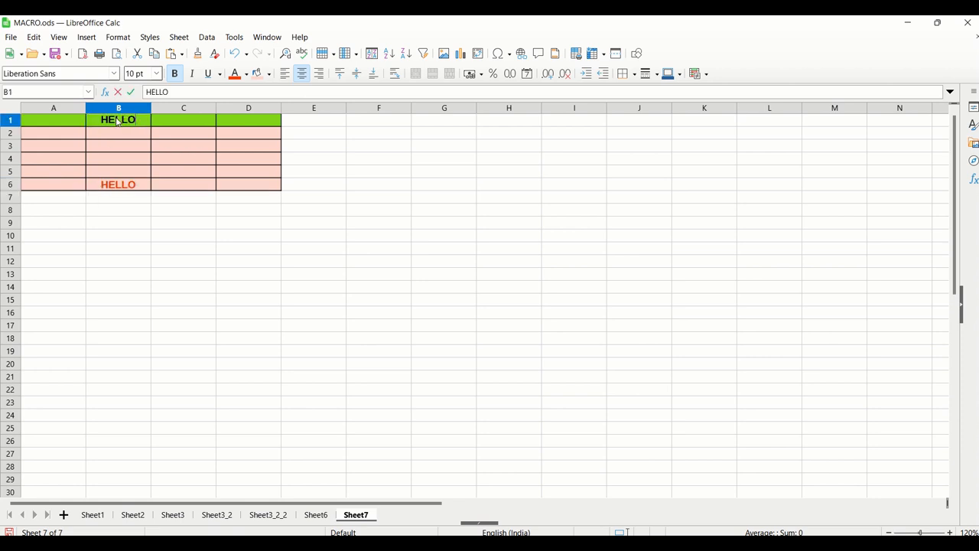
left_click(344, 199)
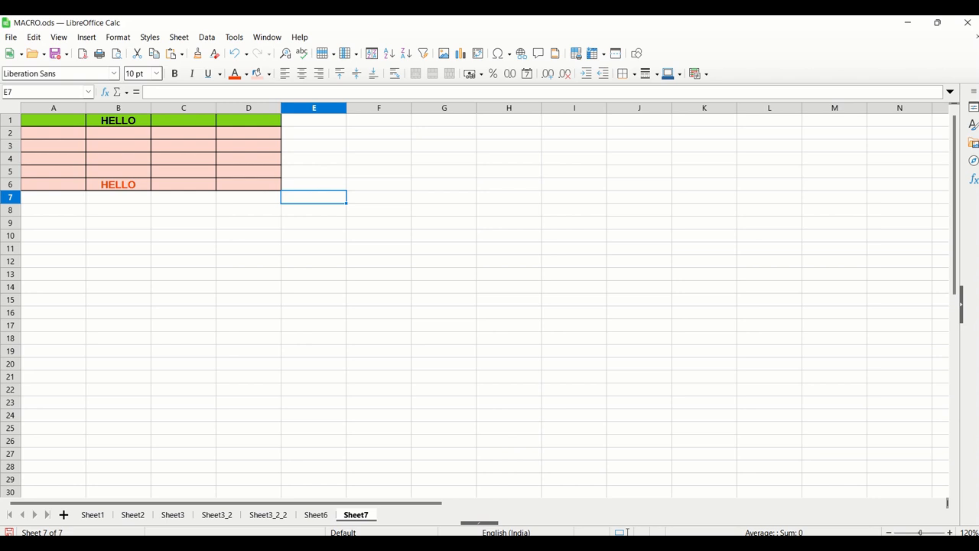
left_click(325, 522)
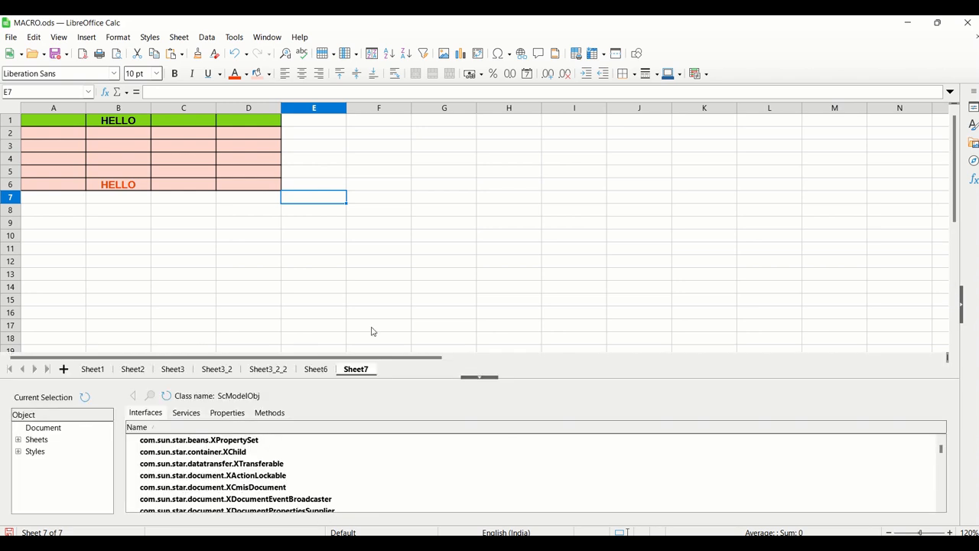
left_click(479, 377)
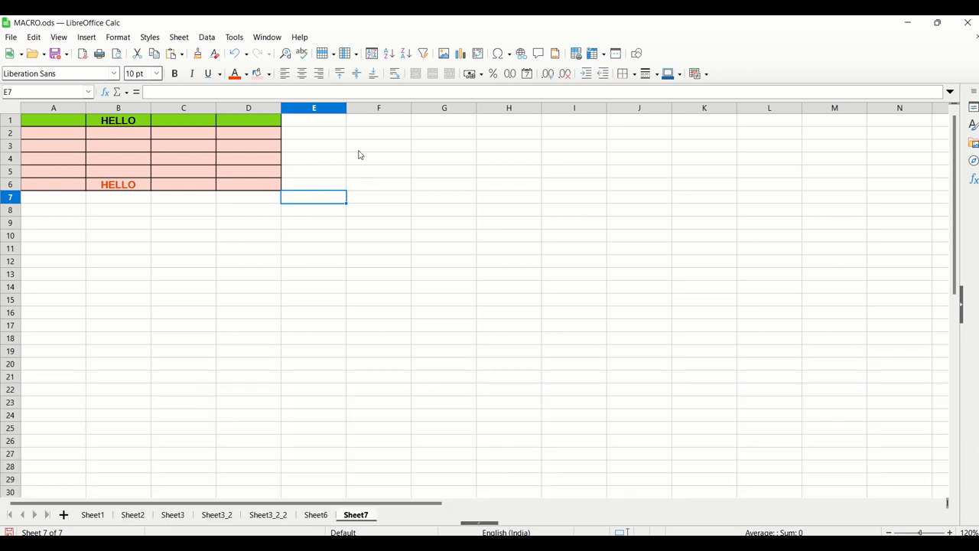